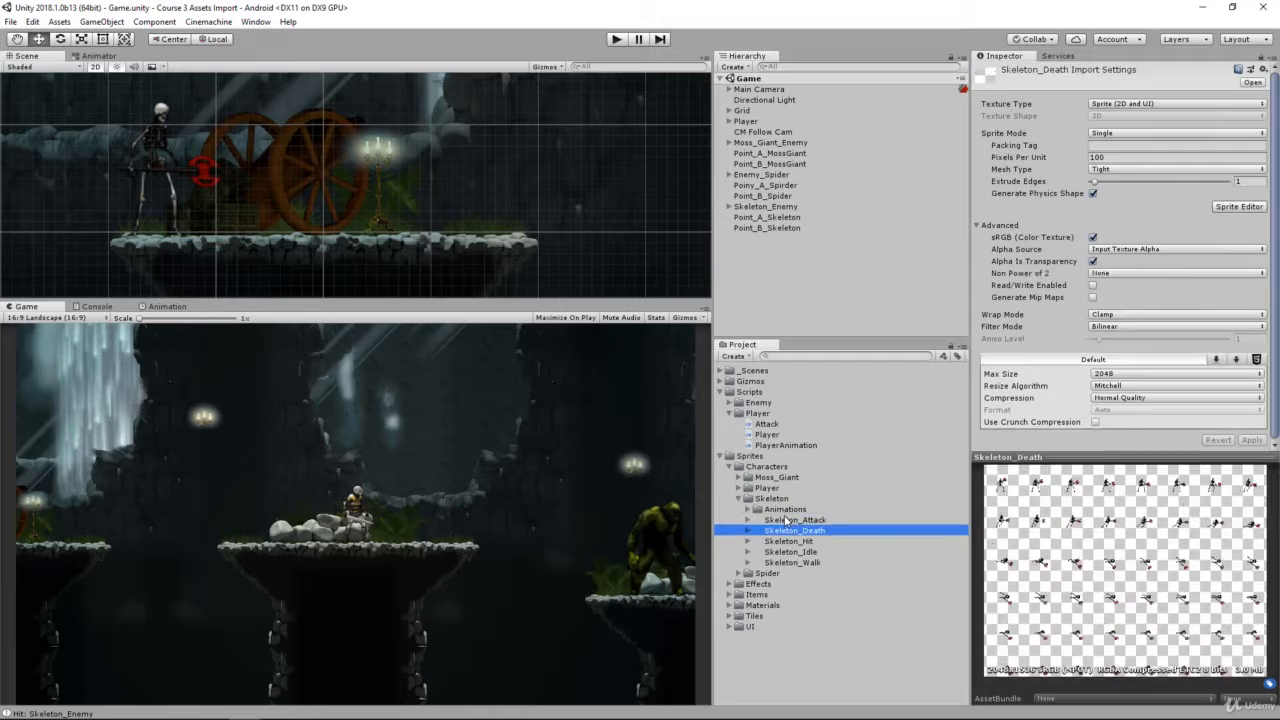
# Set the Skeleton_Hit texture to Multiple sprite mode with 256 pixels per unit, applying the settings and opening it for slicing
pyautogui.press('Right')
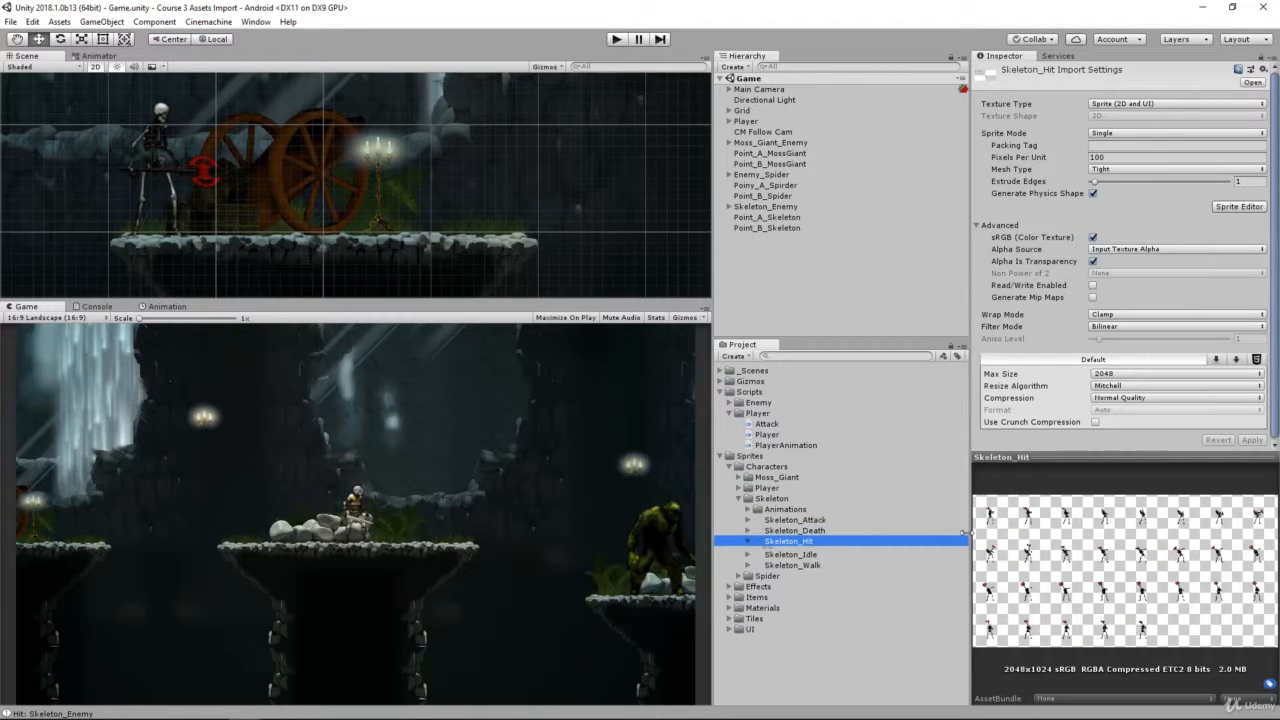
pyautogui.press('Down')
pyautogui.press('Left')
pyautogui.press('Left')
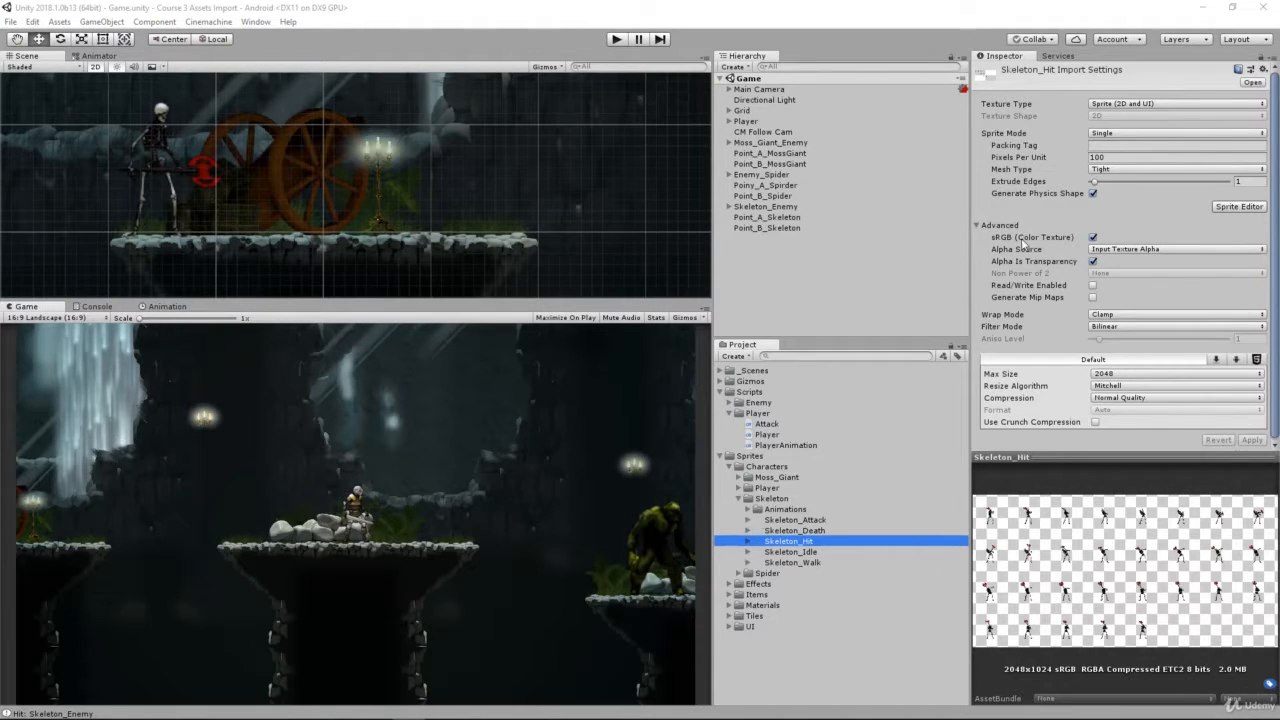
pyautogui.click(1108, 134)
pyautogui.click(1126, 162)
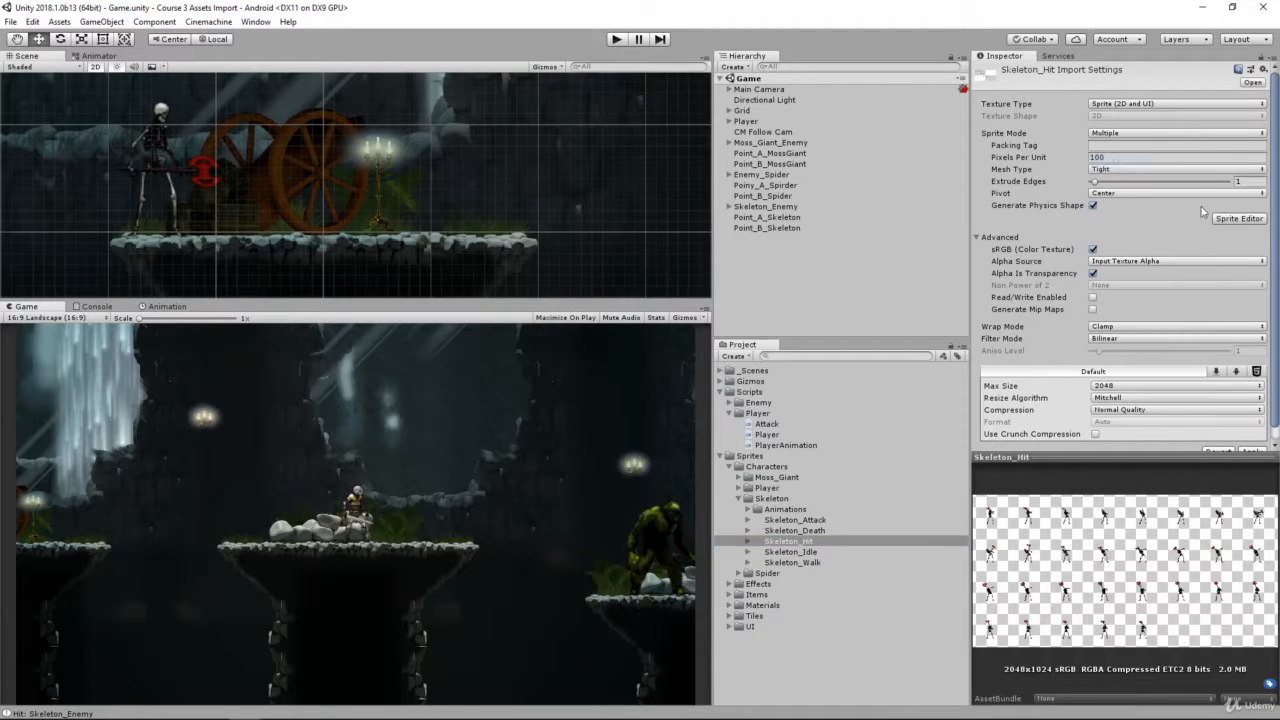
pyautogui.click(1129, 160)
pyautogui.write('256')
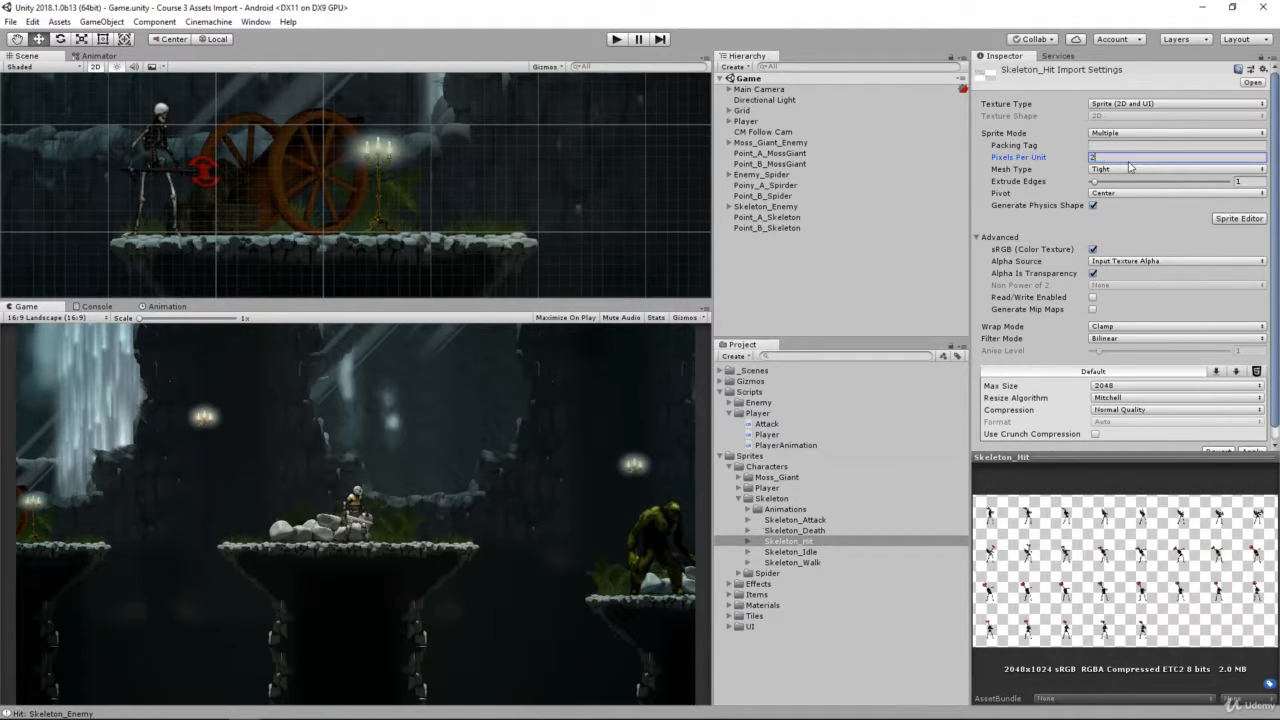
pyautogui.click(1220, 219)
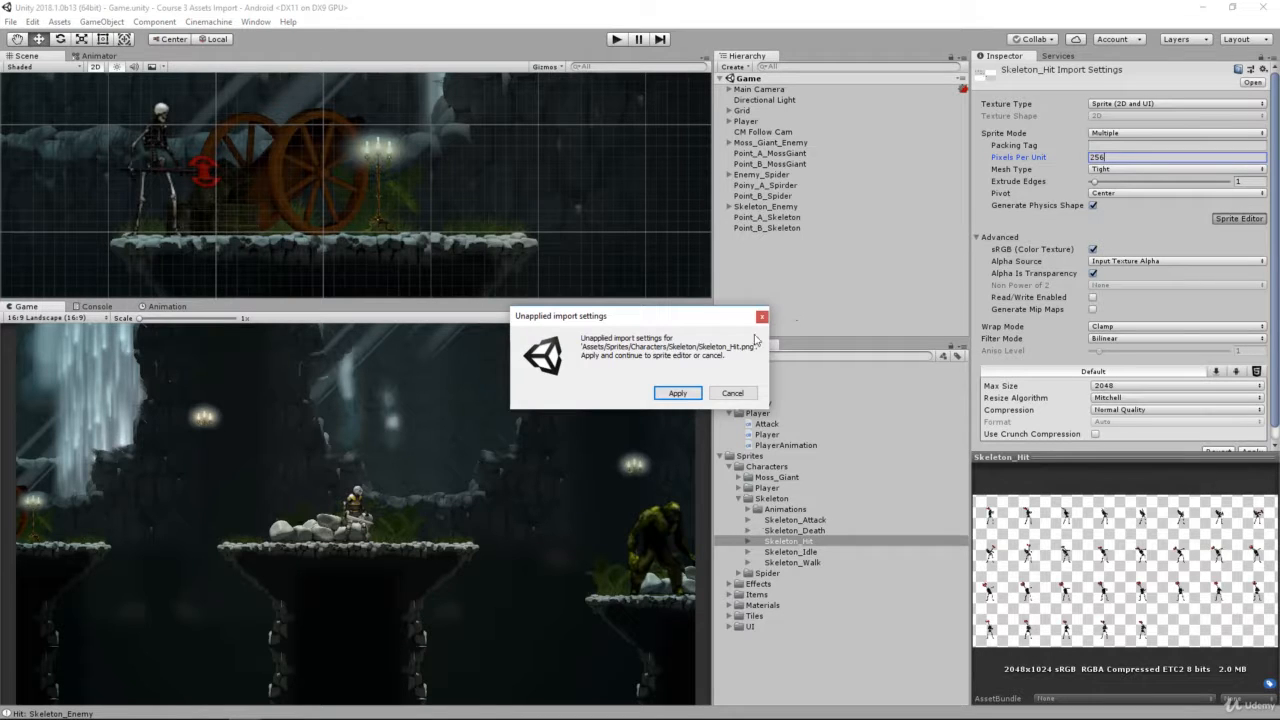
pyautogui.click(676, 393)
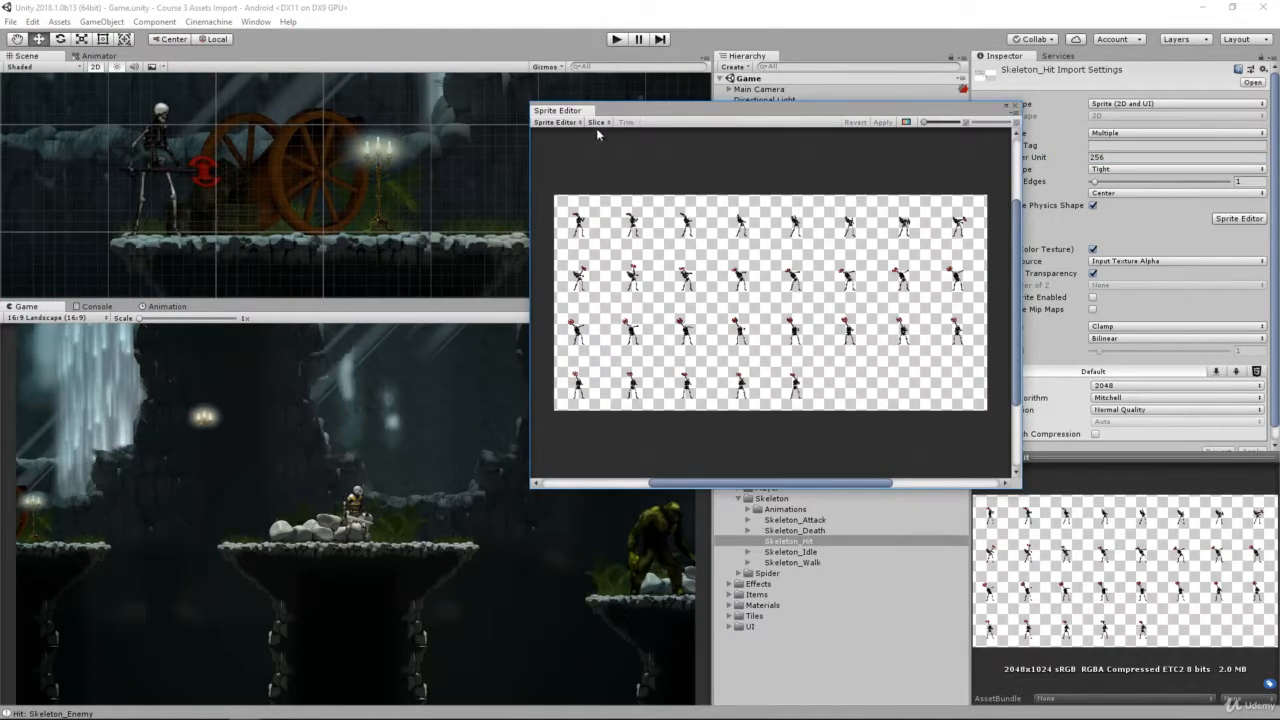
# Slice the Skeleton_Hit sheet by cell size with a pixel size of 256 by 256
pyautogui.click(596, 122)
pyautogui.click(697, 135)
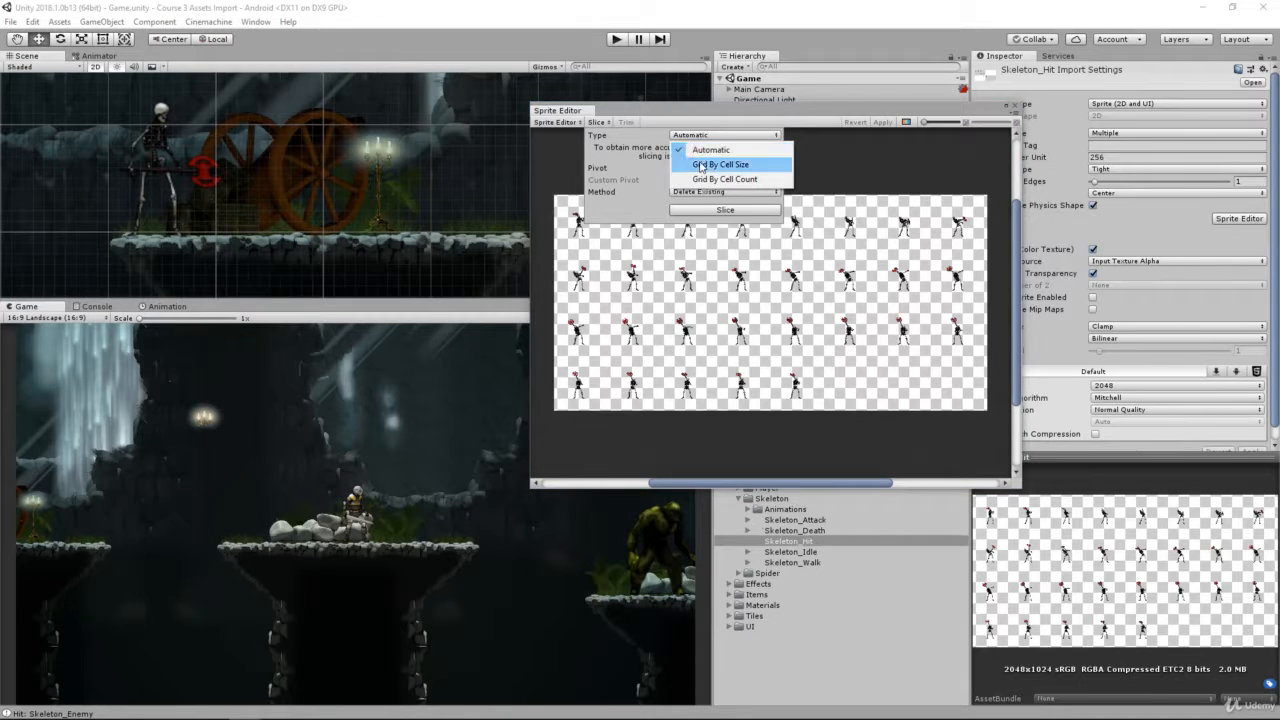
pyautogui.click(700, 162)
pyautogui.click(698, 147)
pyautogui.write('256')
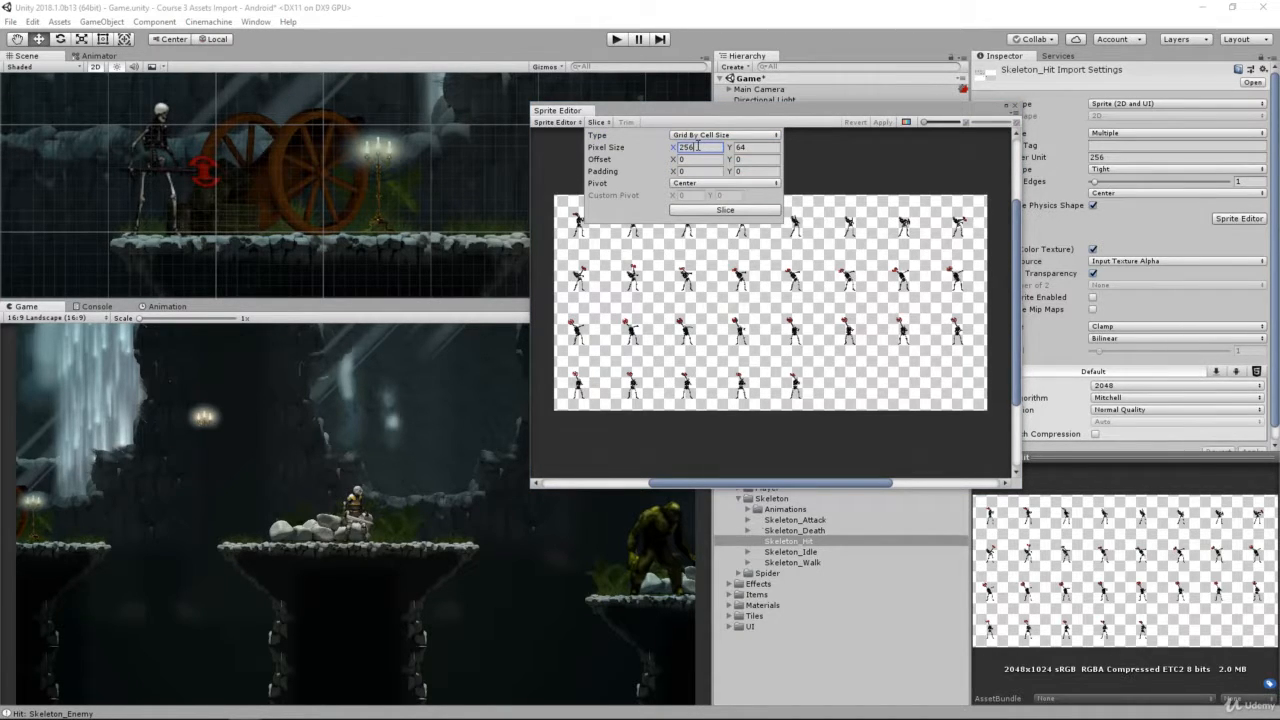
pyautogui.press('Tab')
pyautogui.write('256')
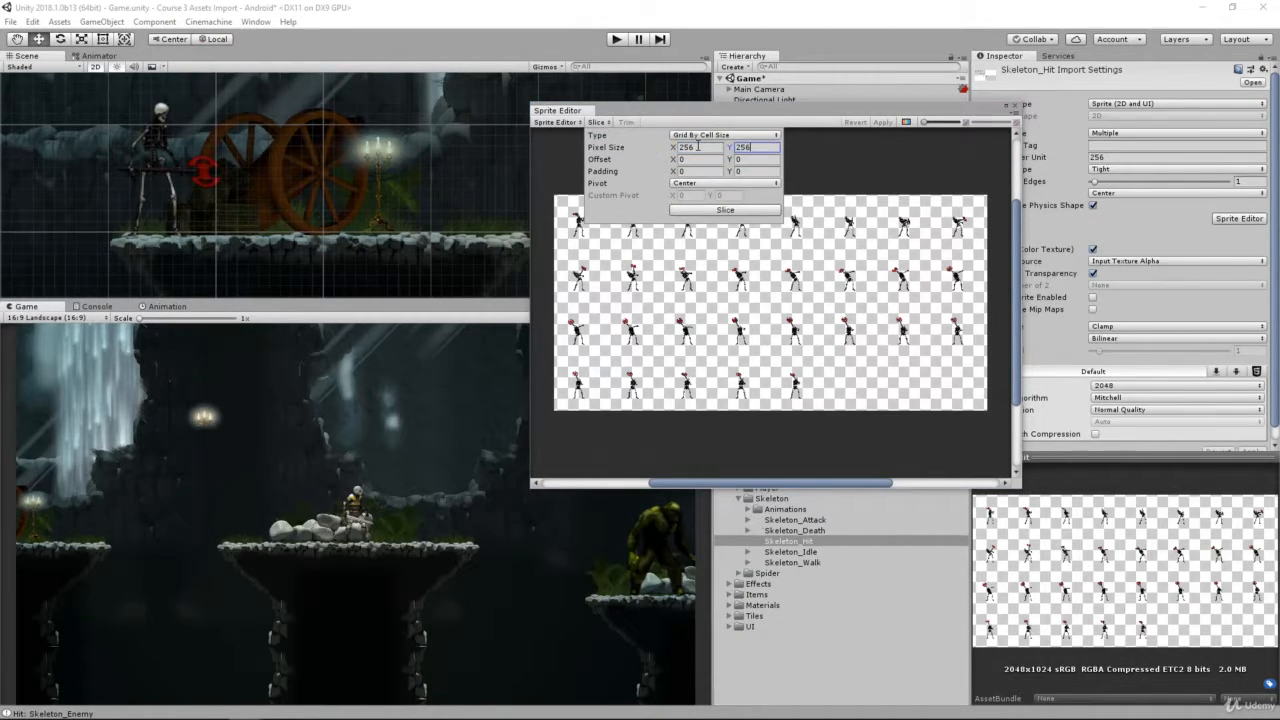
pyautogui.click(725, 210)
# Check individual Skeleton_Hit slices, apply the slicing and close the Sprite Editor
pyautogui.click(836, 230)
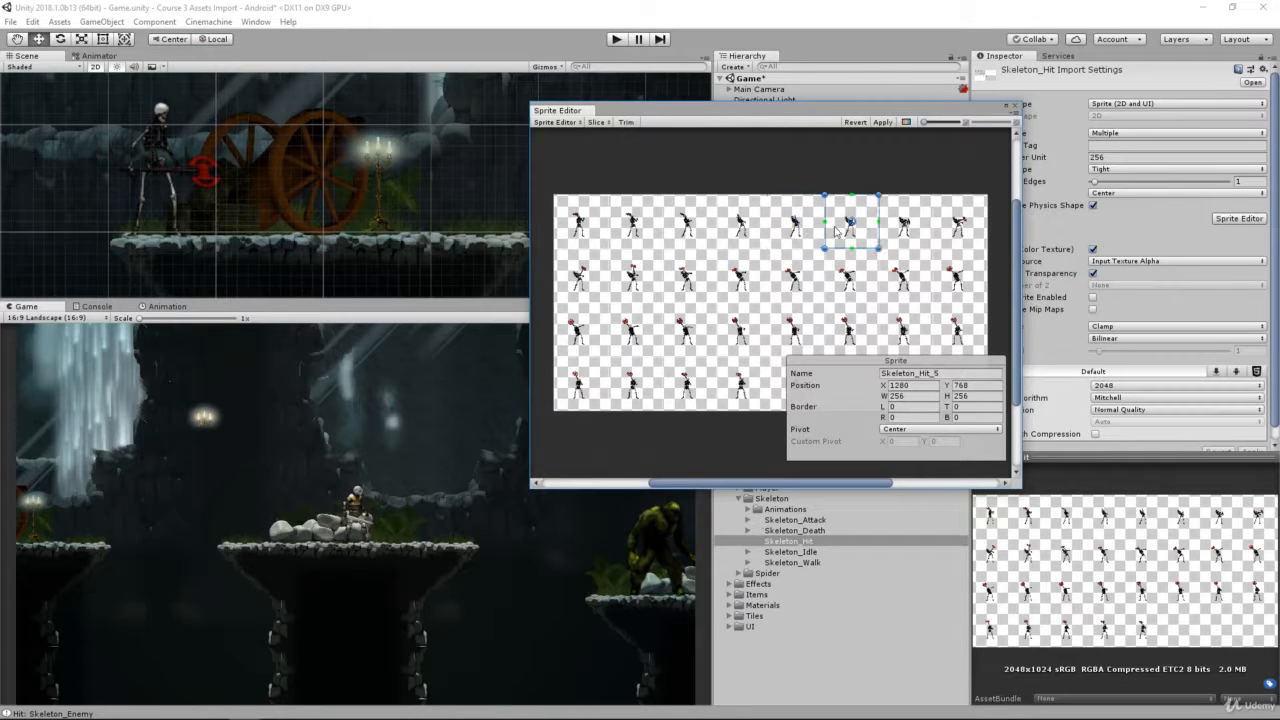
pyautogui.click(852, 286)
pyautogui.click(899, 149)
pyautogui.click(887, 125)
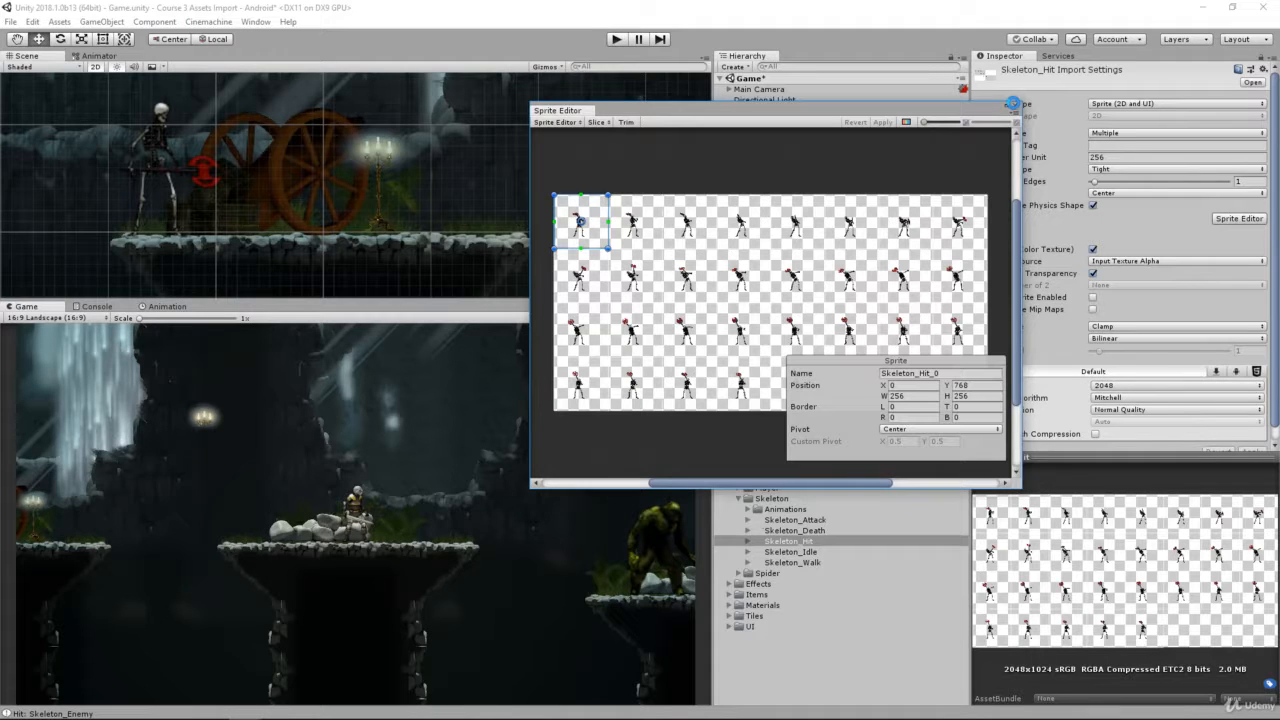
pyautogui.click(1013, 108)
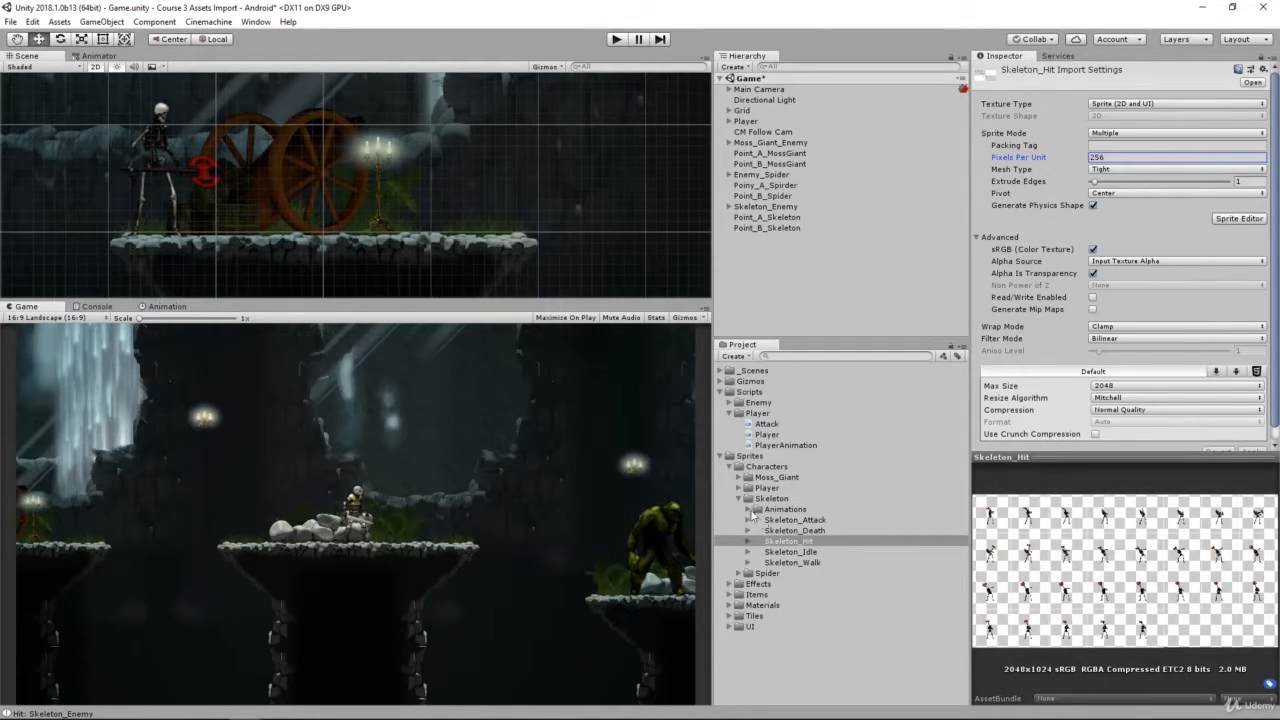
pyautogui.click(777, 541)
pyautogui.press('Right')
pyautogui.press('Left')
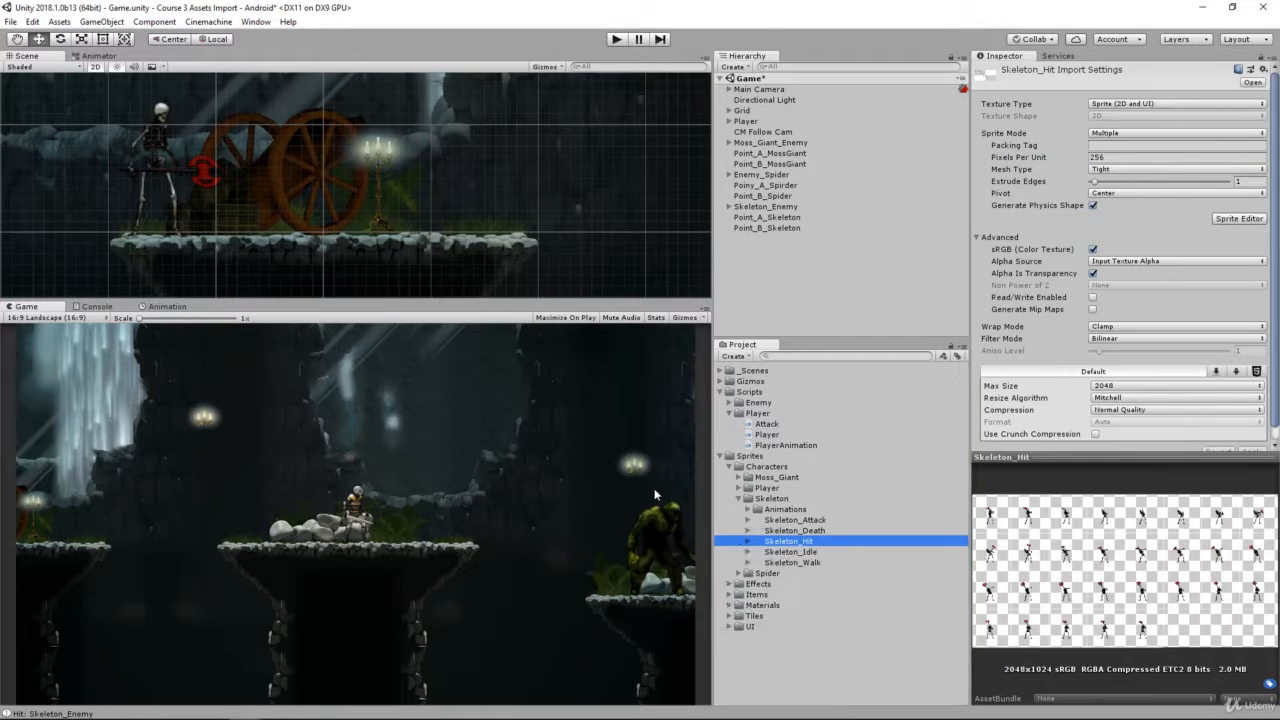
# Create a new animation clip named Hit for Skeleton_Enemy's Sprite child, saved in Sprites/Characters/Skeleton/Animations
pyautogui.click(770, 196)
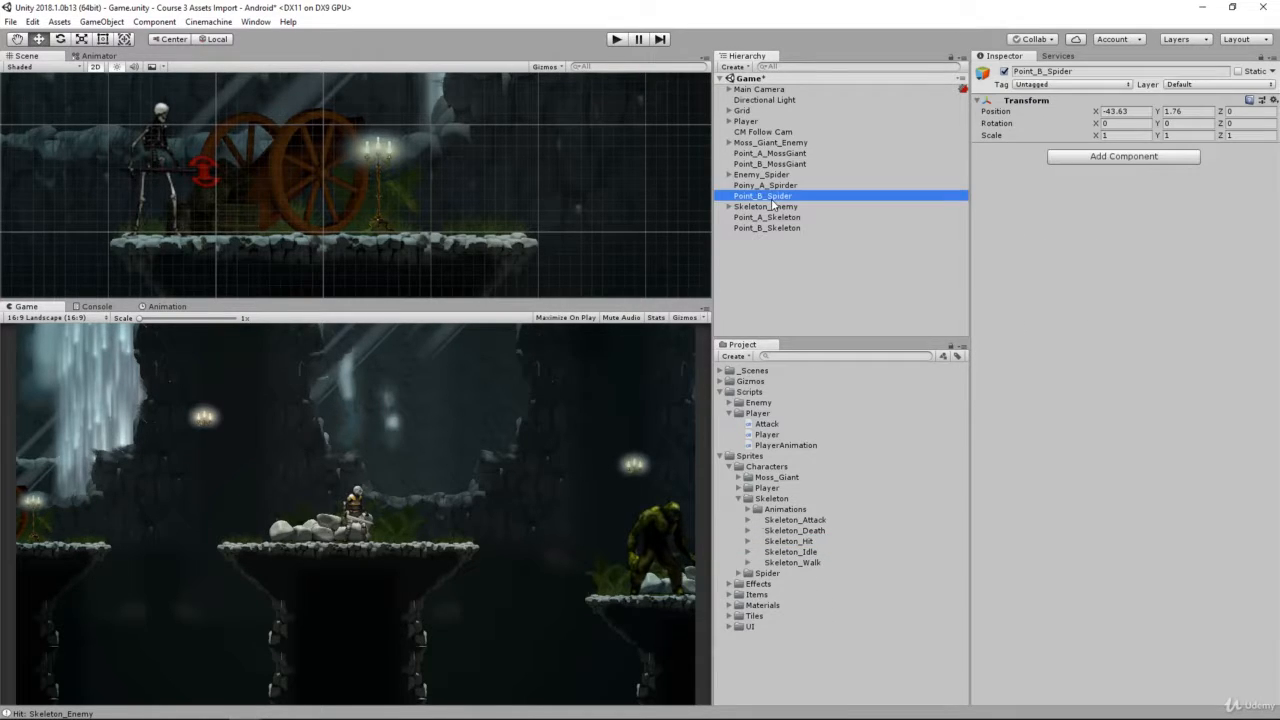
pyautogui.click(766, 206)
pyautogui.press('Right')
pyautogui.click(760, 217)
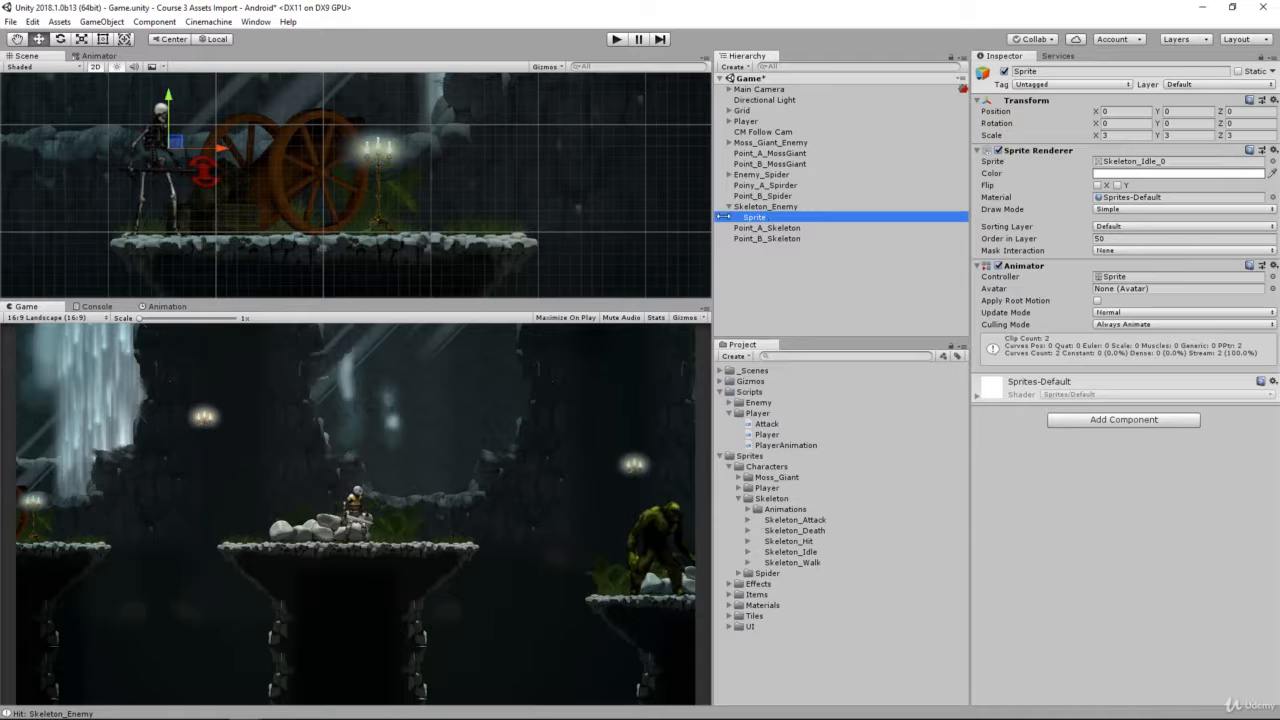
pyautogui.click(162, 307)
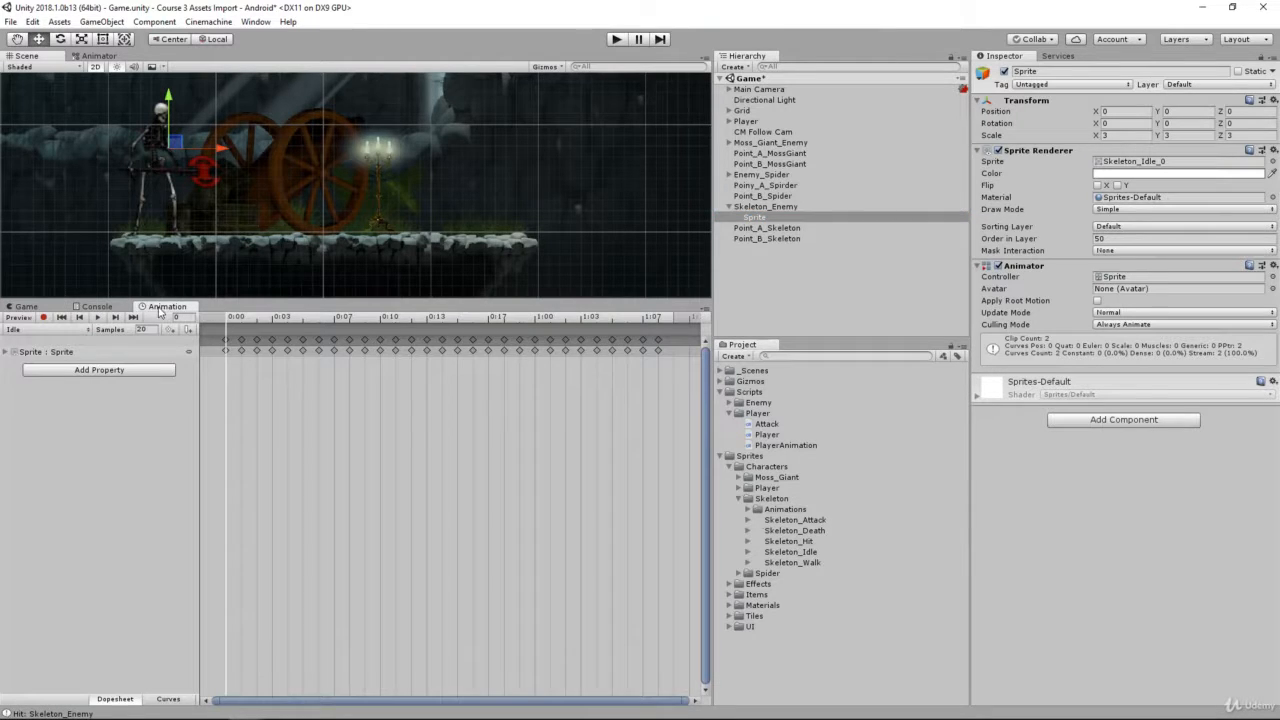
pyautogui.click(42, 332)
pyautogui.click(52, 378)
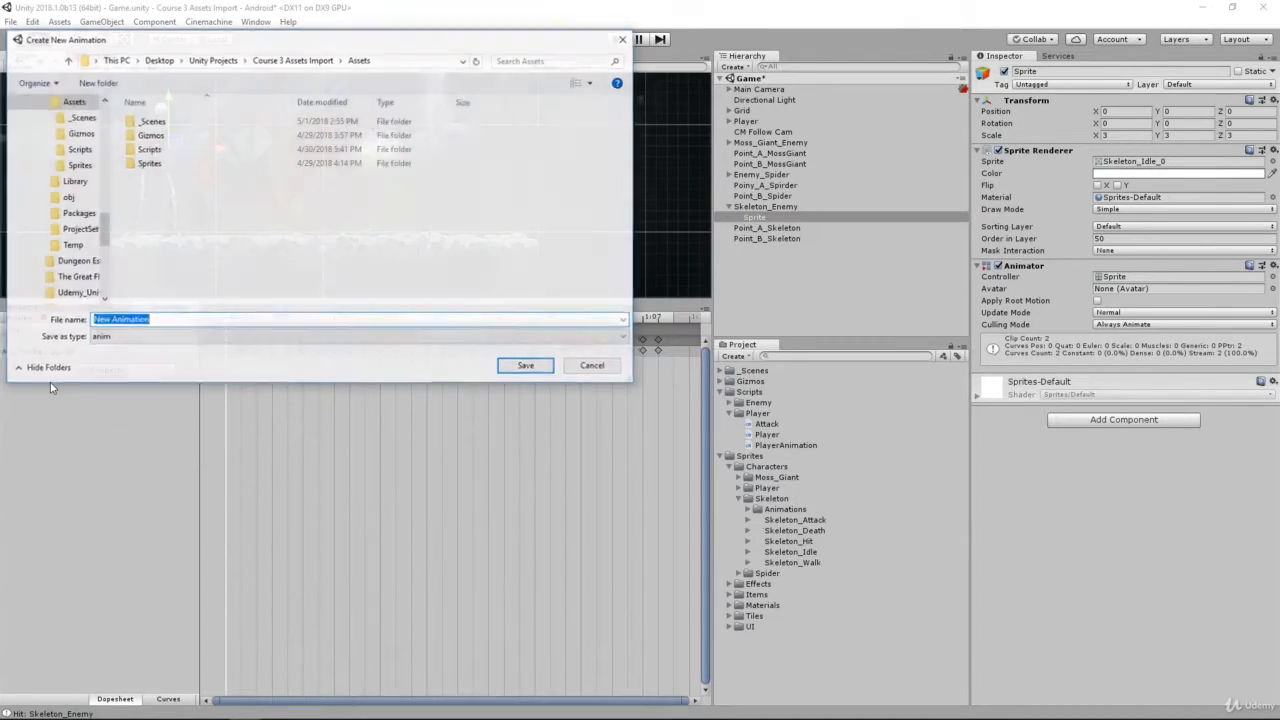
pyautogui.write('Hit')
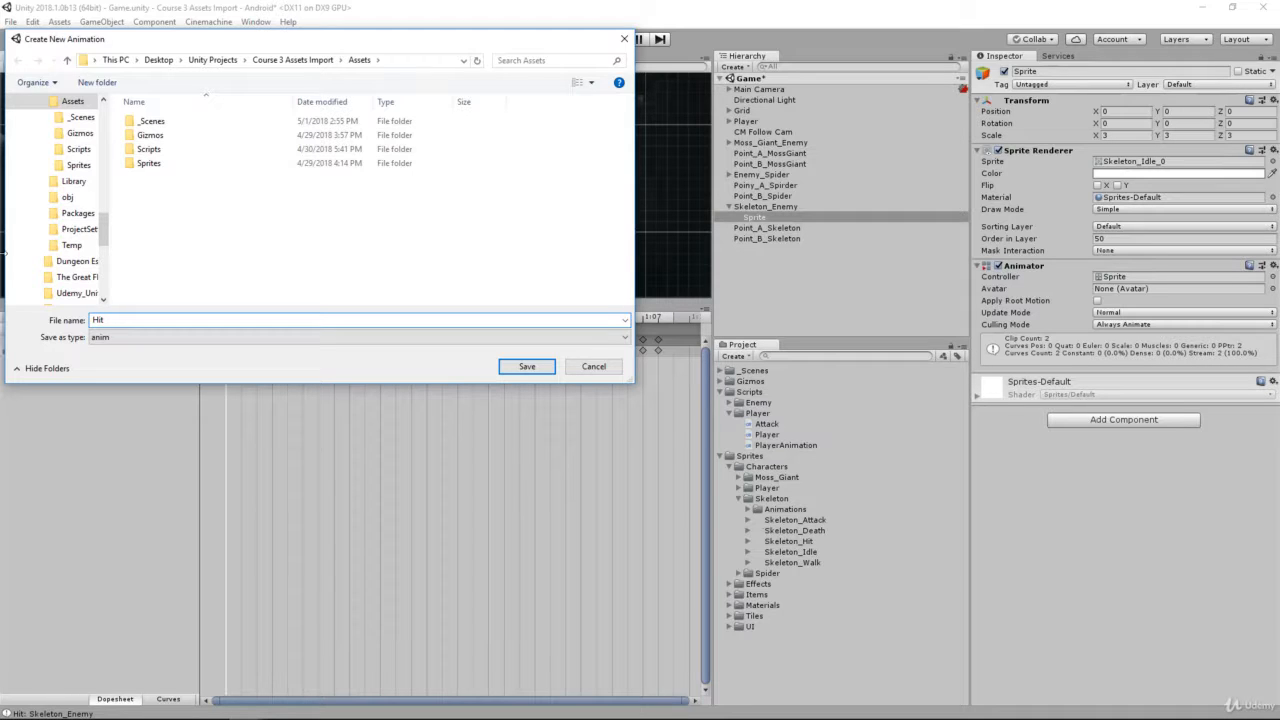
pyautogui.doubleClick(200, 163)
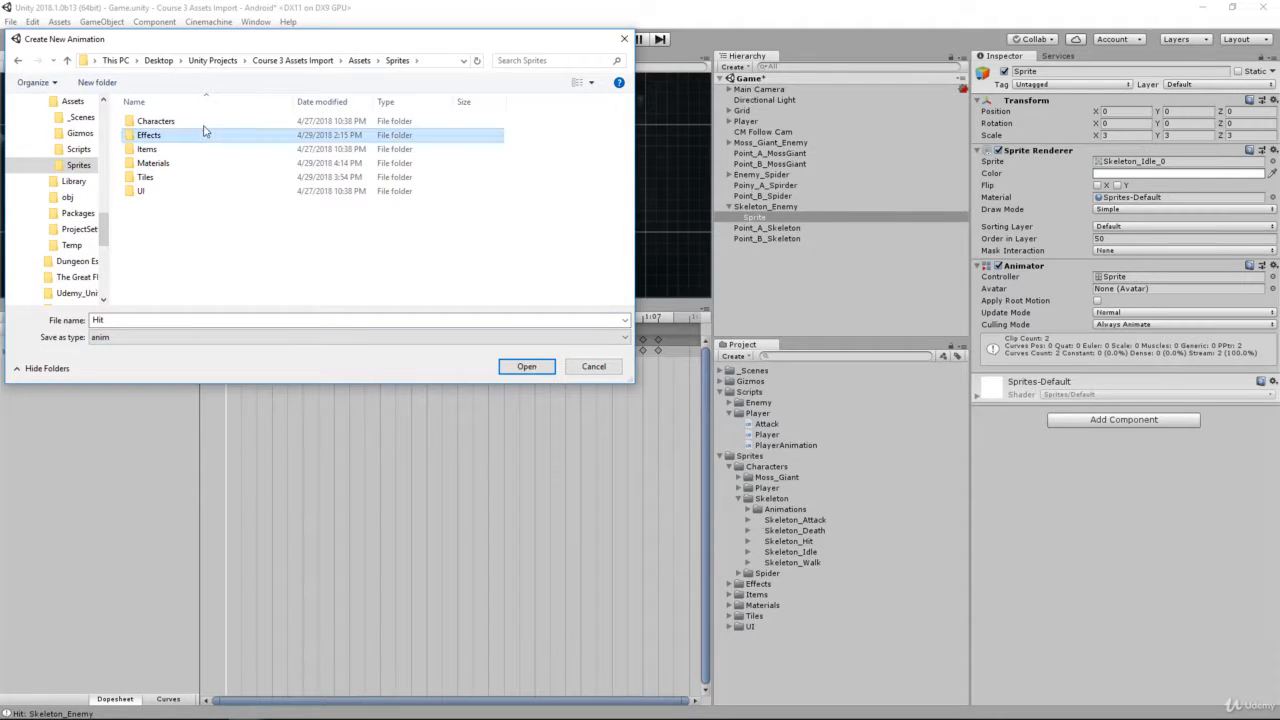
pyautogui.doubleClick(204, 121)
pyautogui.doubleClick(203, 149)
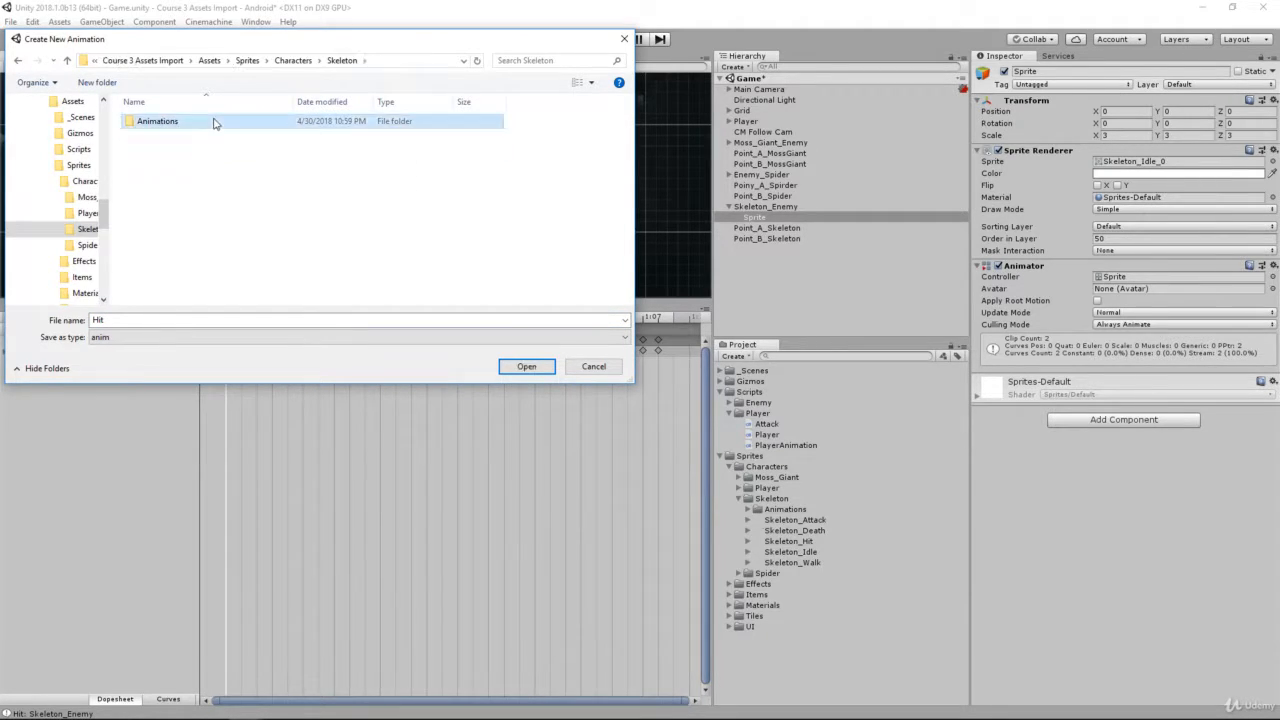
pyautogui.doubleClick(213, 121)
pyautogui.click(516, 366)
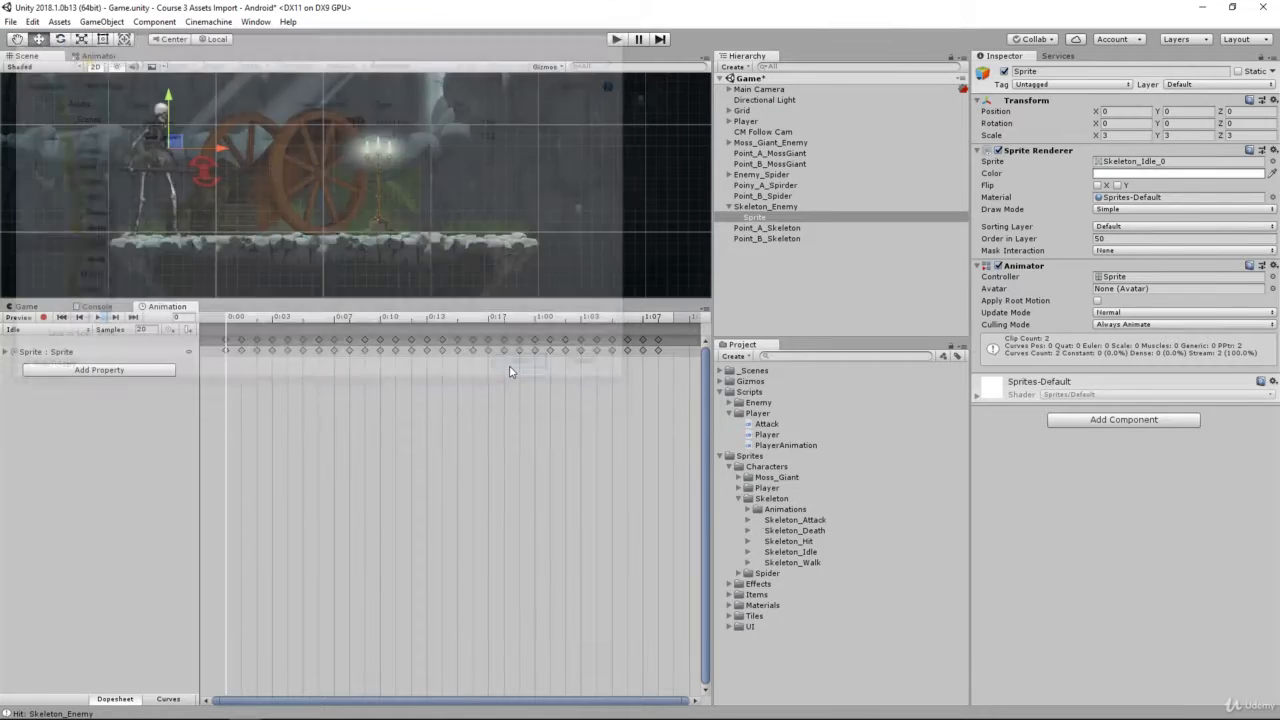
# Add all sprites from Skeleton_Hit_0 through Skeleton_Hit_28 as keyframes to the Hit clip
pyautogui.click(778, 542)
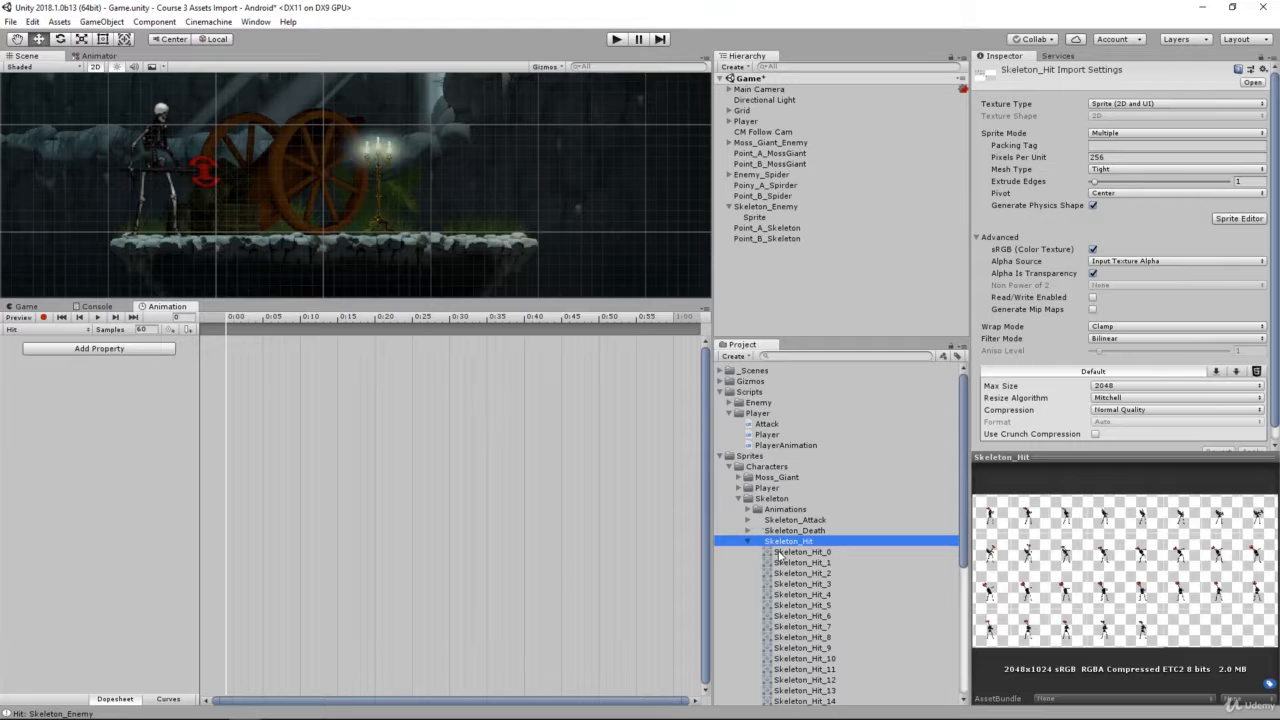
pyautogui.click(778, 552)
pyautogui.scroll(-5, 780, 558)
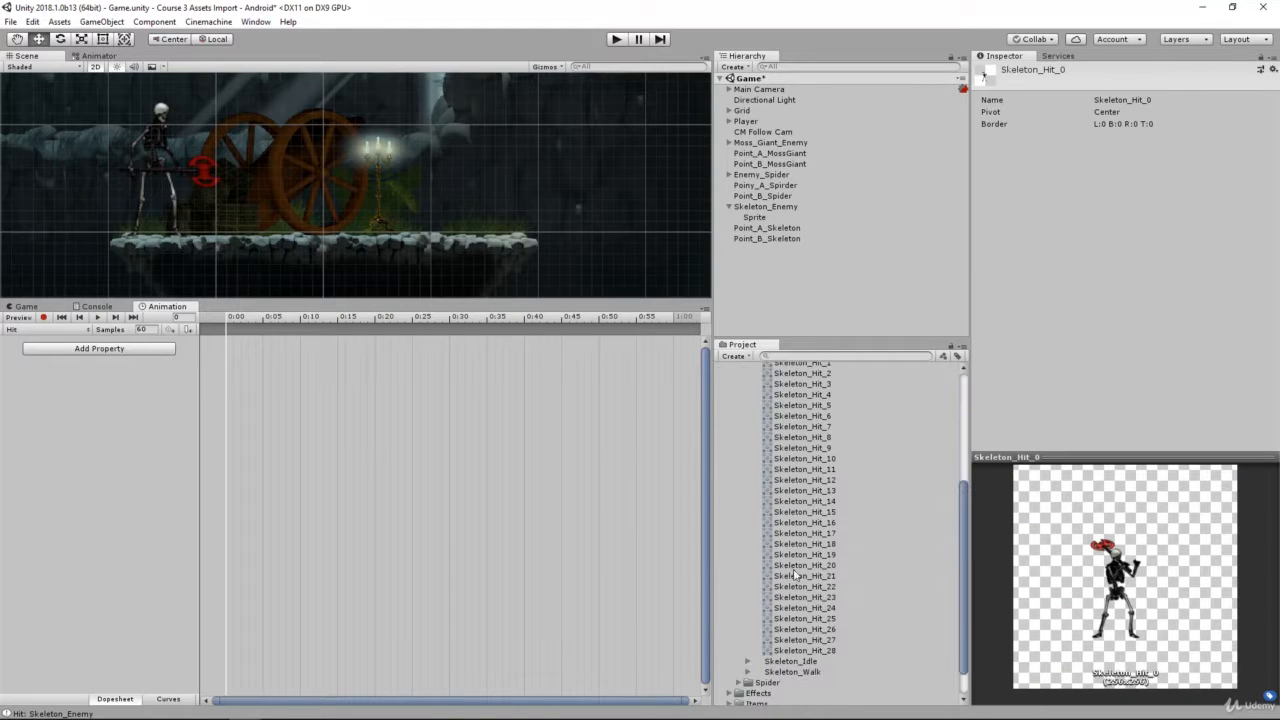
pyautogui.keyDown('shift'); pyautogui.click(805, 651); pyautogui.keyUp('shift')
pyautogui.moveTo(777, 469); pyautogui.dragTo(293, 401)
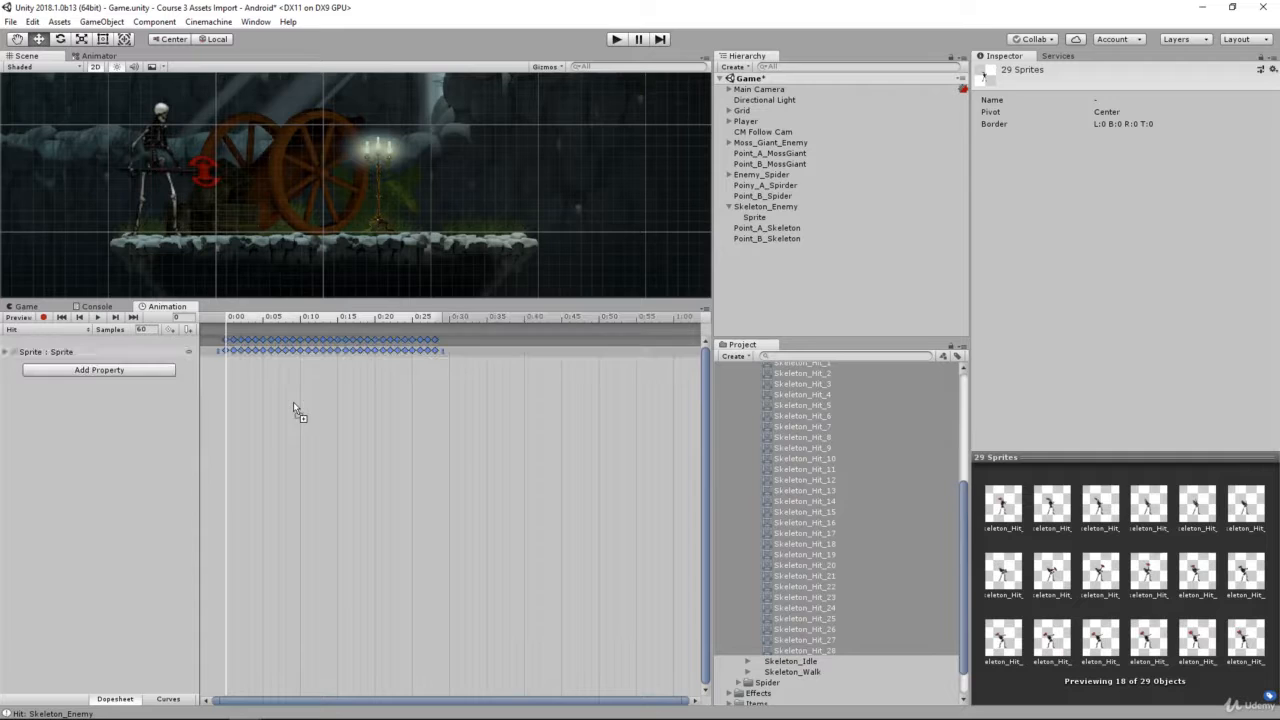
# Set the Hit clip's sample rate to 20 and preview the animation
pyautogui.click(149, 331)
pyautogui.write('20')
pyautogui.press('Return')
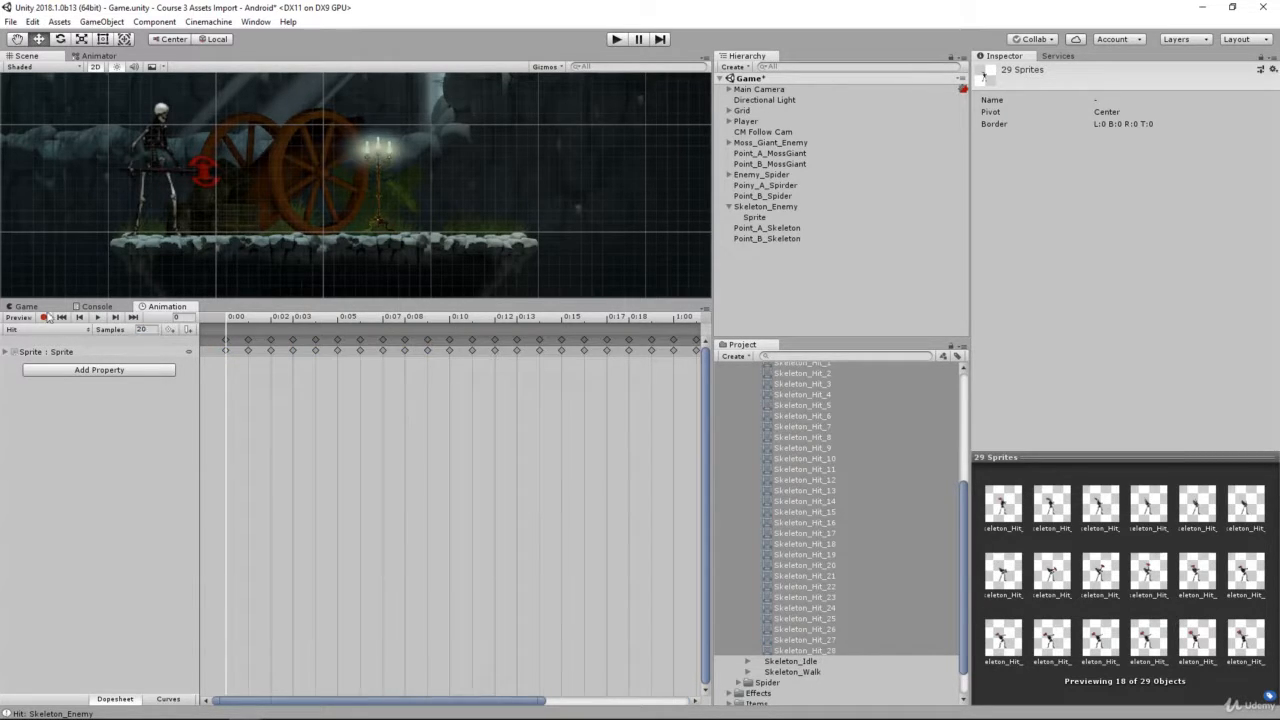
pyautogui.click(98, 318)
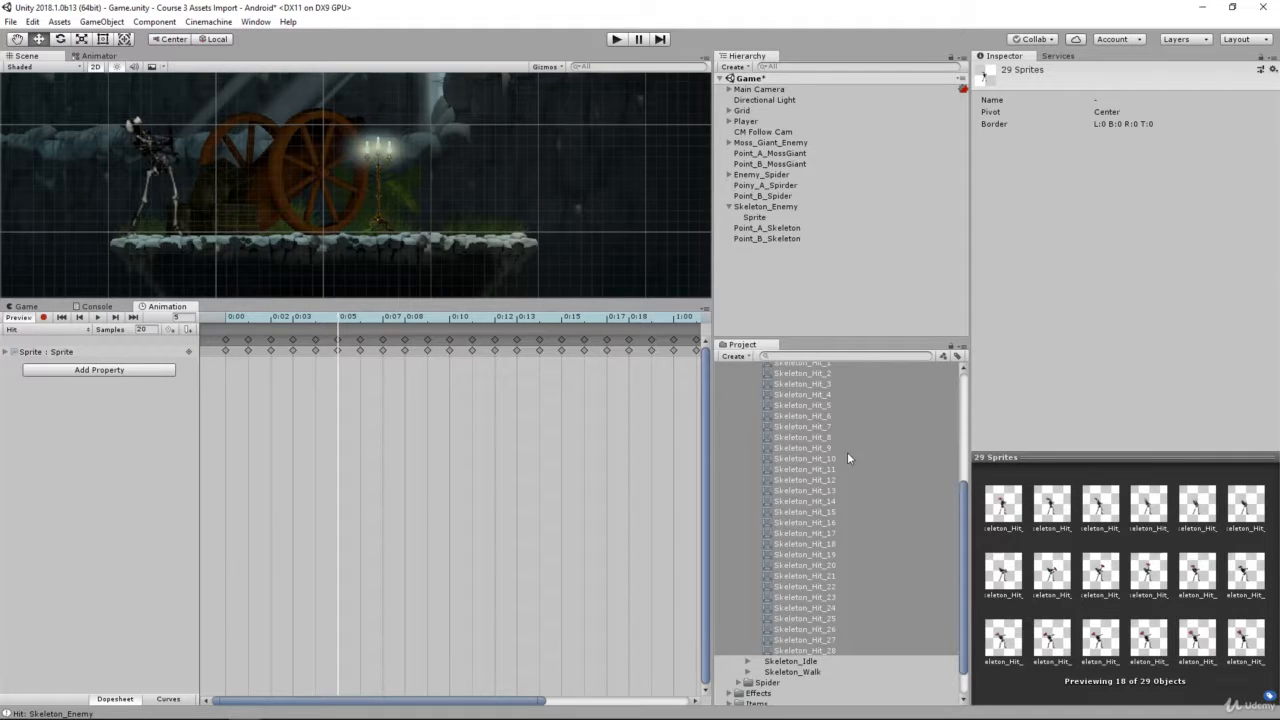
# Turn off Loop Time for the Hit clip in the Skeleton's Animations folder
pyautogui.scroll(5, 822, 492)
pyautogui.click(771, 543)
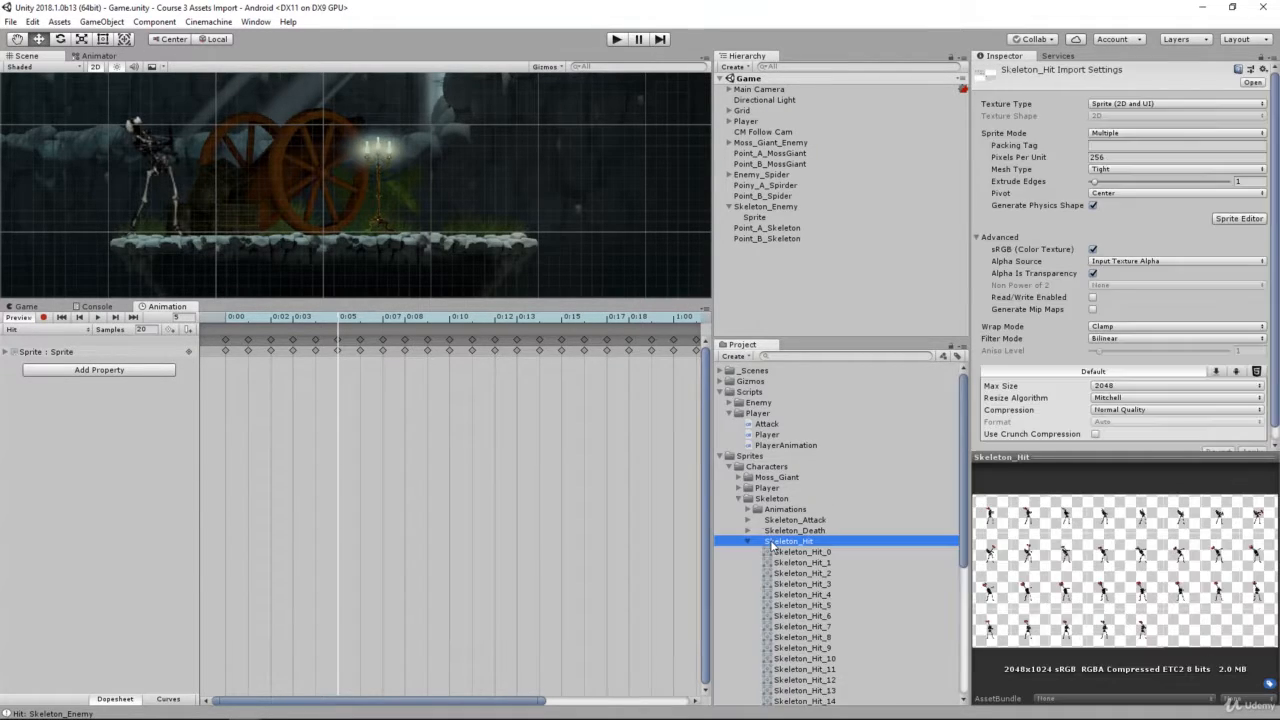
pyautogui.press('Left')
pyautogui.press('Up')
pyautogui.press('Up')
pyautogui.press('Up')
pyautogui.press('Down')
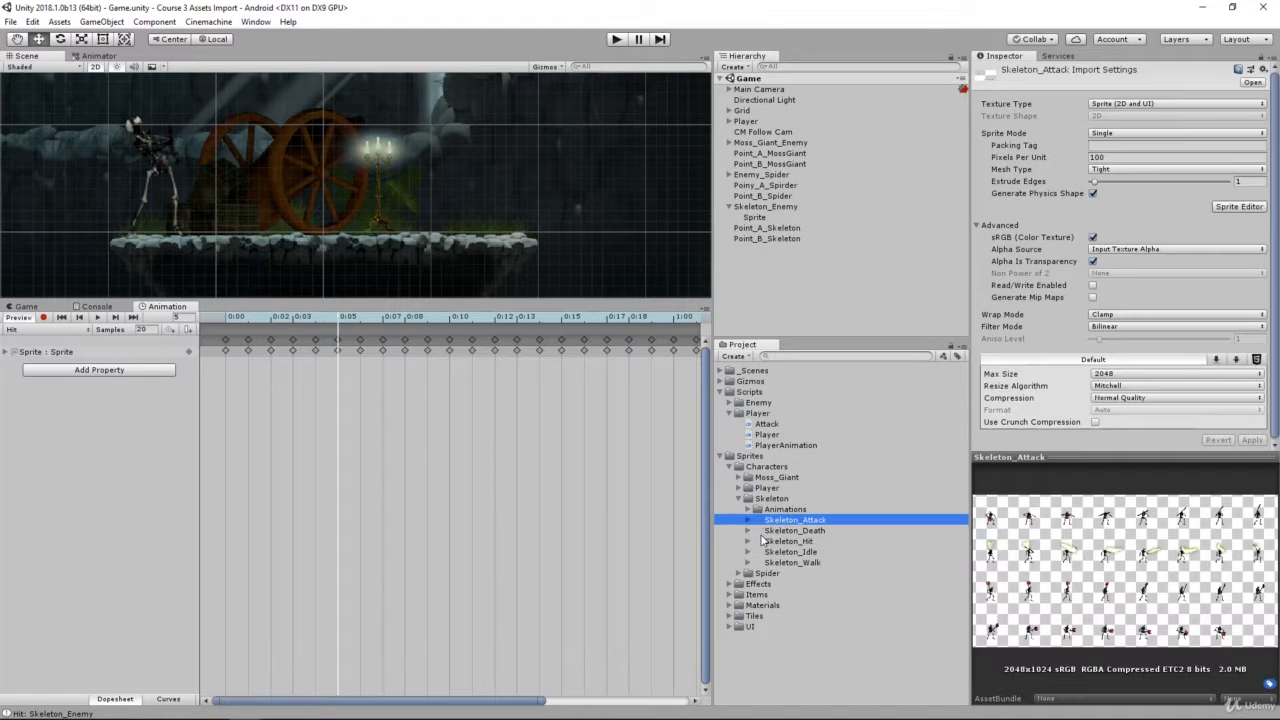
pyautogui.press('Up')
pyautogui.press('Right')
pyautogui.press('Down')
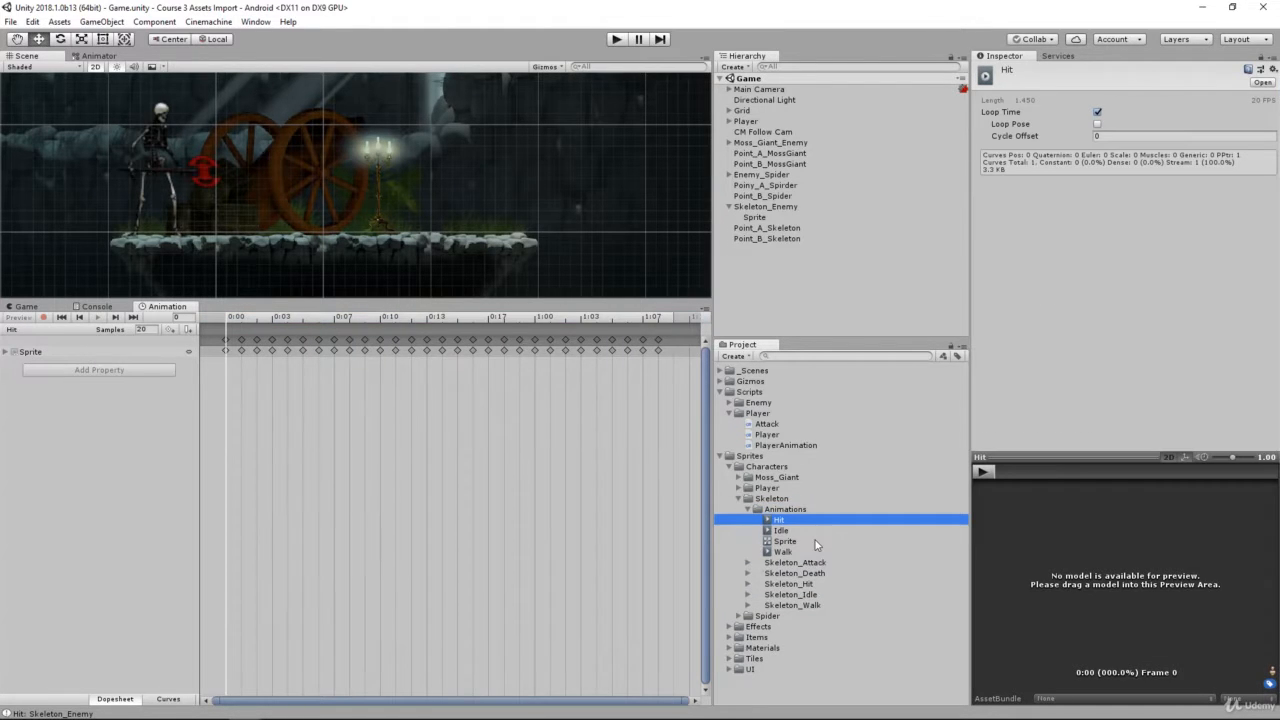
pyautogui.click(1097, 113)
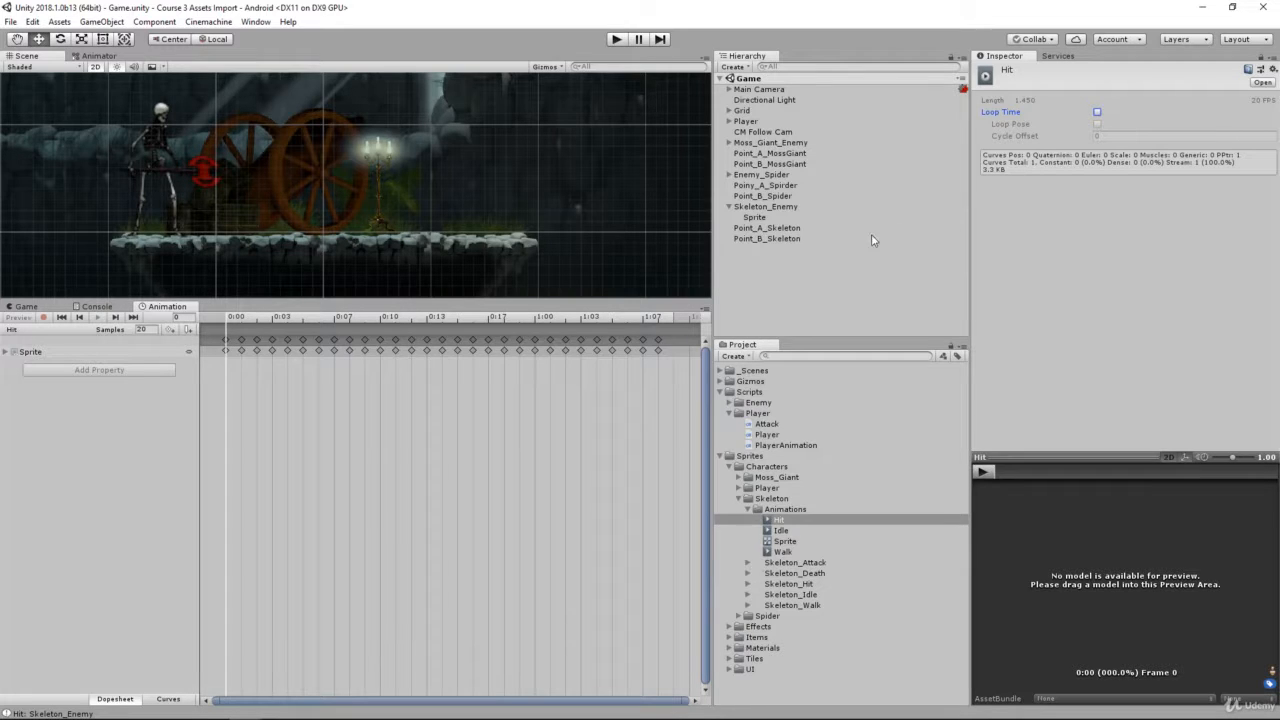
# Return to the Game view, collapse the Skeleton folders and open the Animator controller of Skeleton_Enemy's Sprite child
pyautogui.click(26, 306)
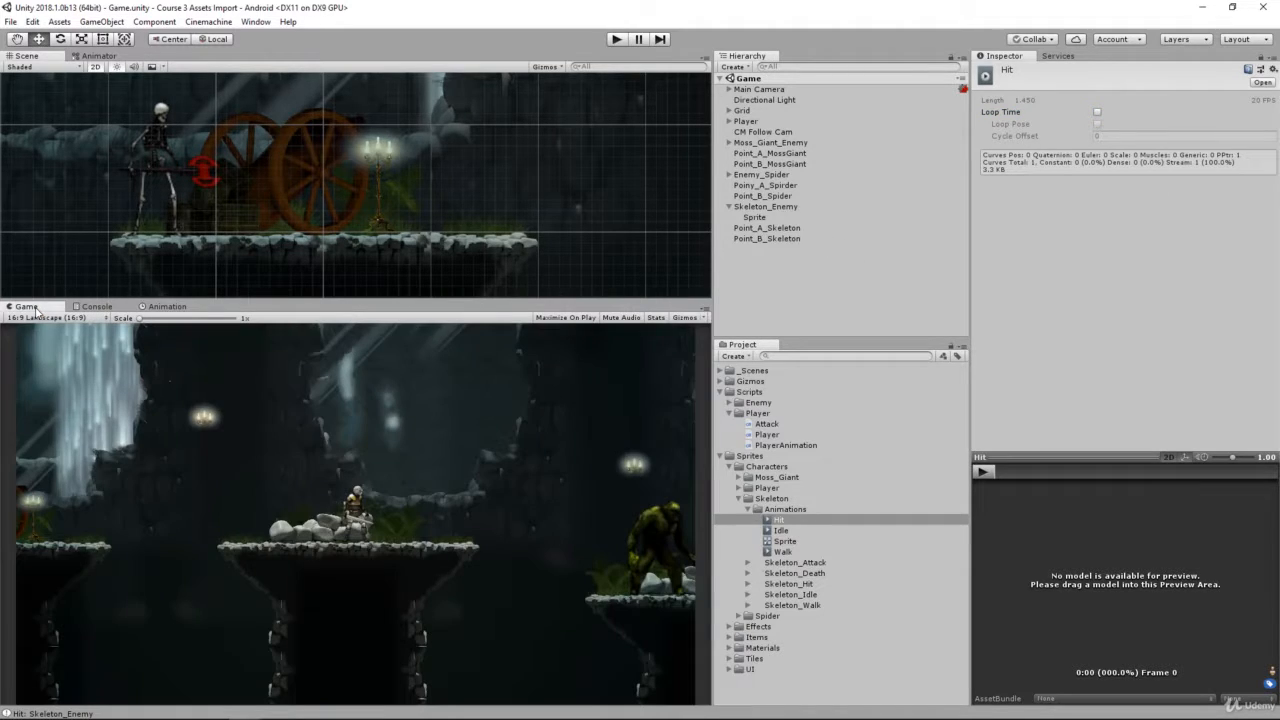
pyautogui.click(779, 508)
pyautogui.press('Left')
pyautogui.press('Left')
pyautogui.press('Left')
pyautogui.click(755, 219)
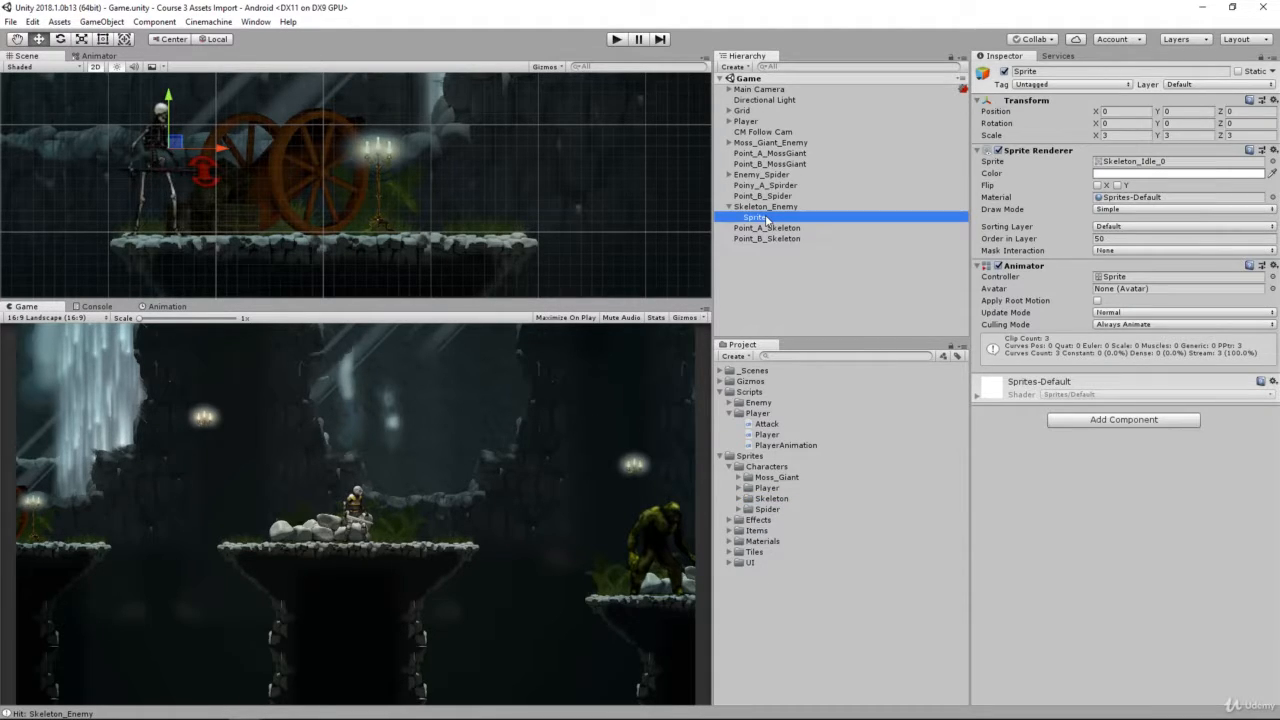
pyautogui.click(770, 207)
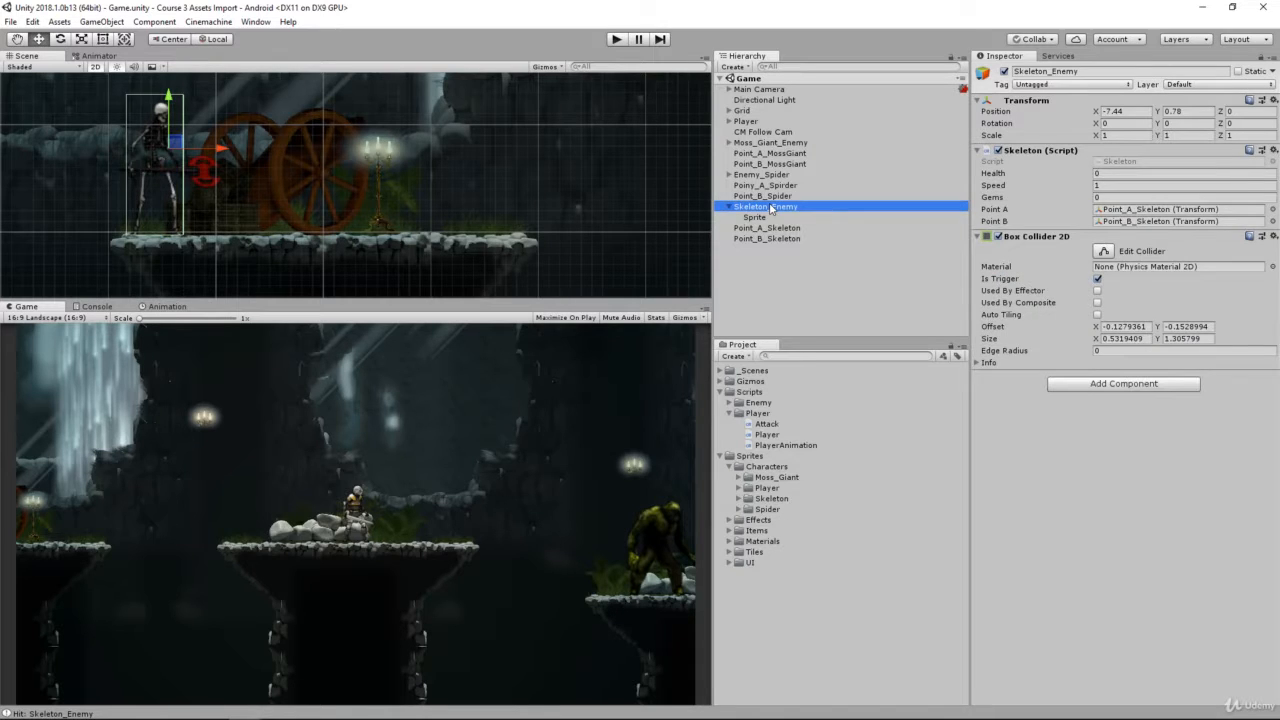
pyautogui.press('Down')
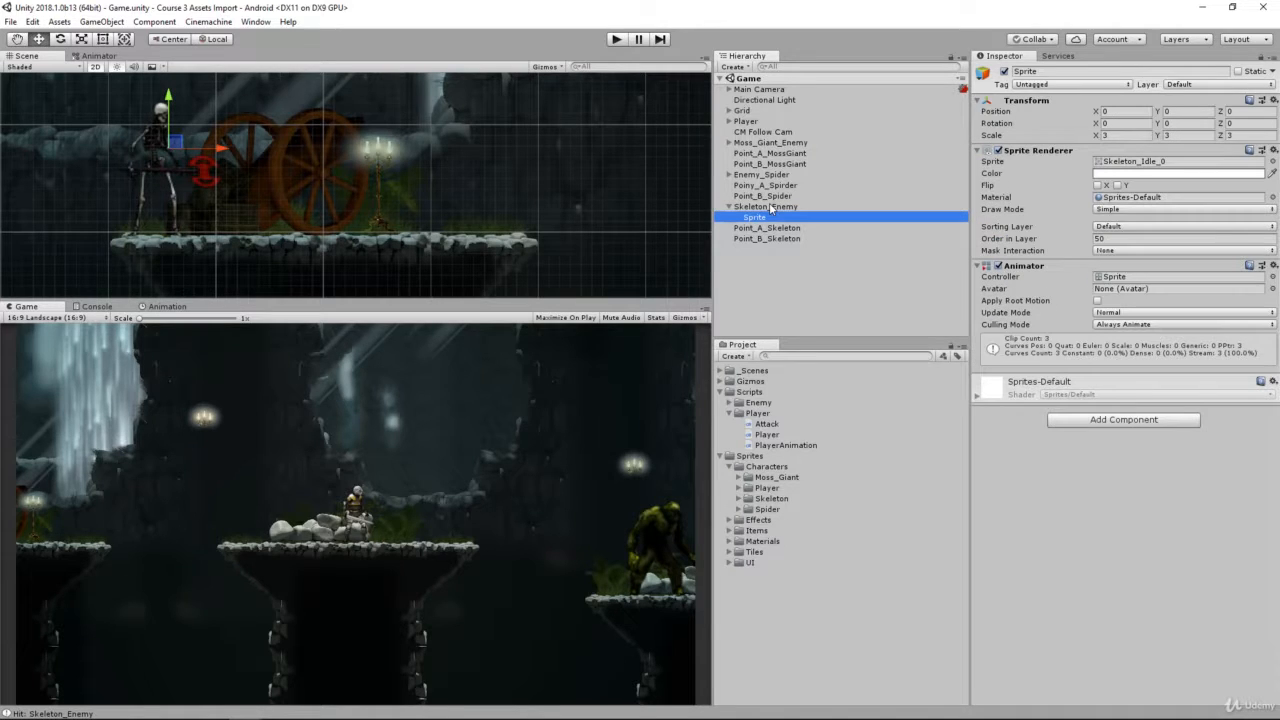
pyautogui.doubleClick(1118, 277)
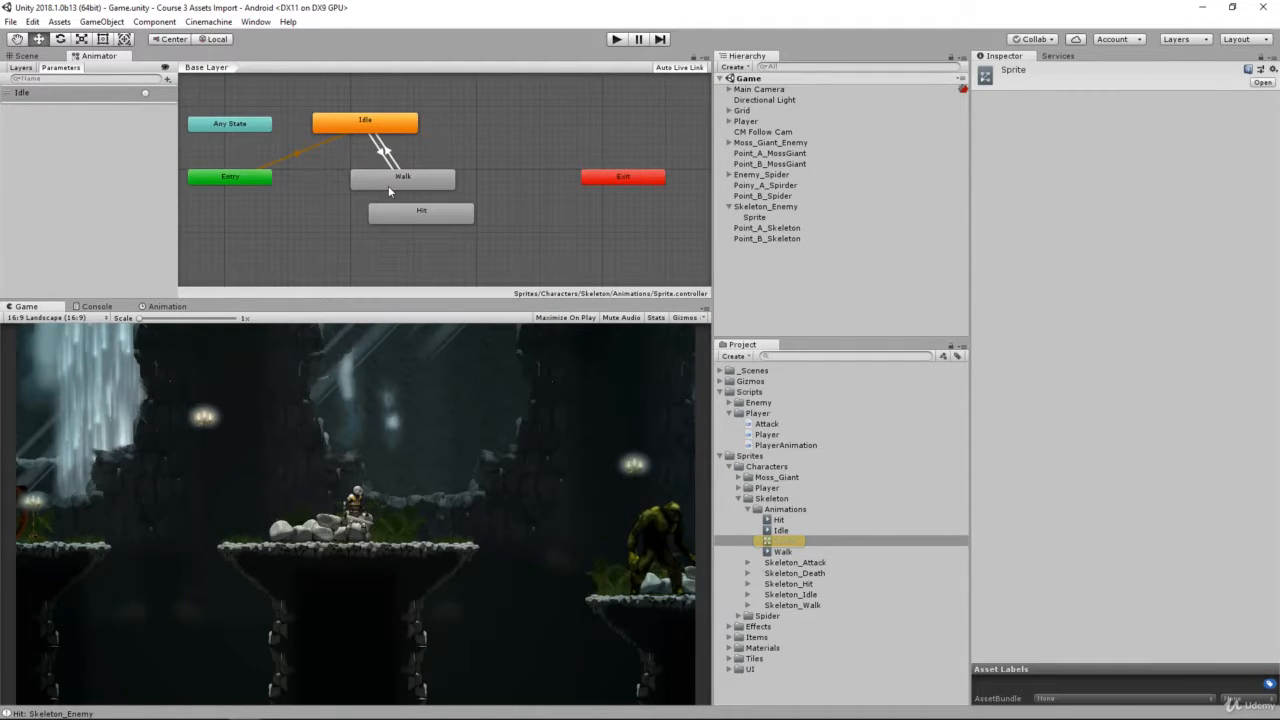
# Move the Hit state beside the Idle state in the Animator graph
pyautogui.scroll(3, 388, 188)
pyautogui.scroll(-2, 388, 188)
pyautogui.moveTo(446, 221); pyautogui.dragTo(468, 140)
pyautogui.scroll(-2, 416, 155)
pyautogui.scroll(2, 416, 158)
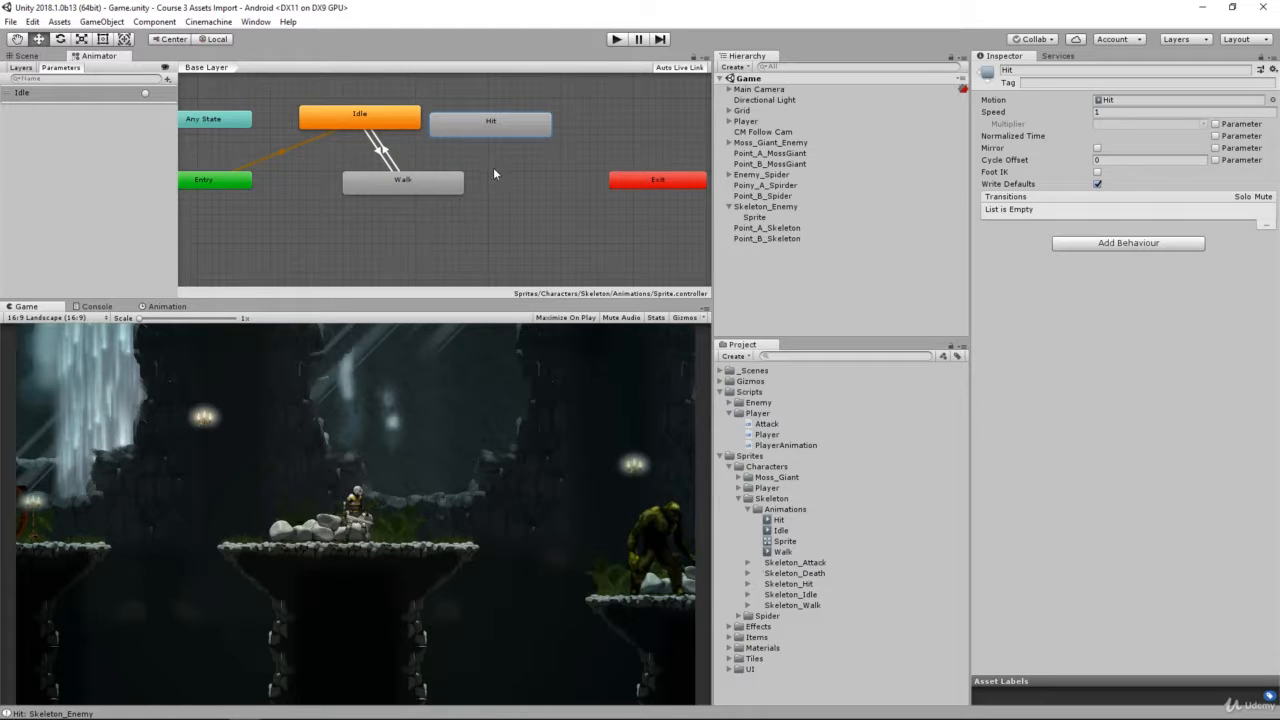
pyautogui.scroll(-3, 506, 140)
pyautogui.scroll(1, 506, 140)
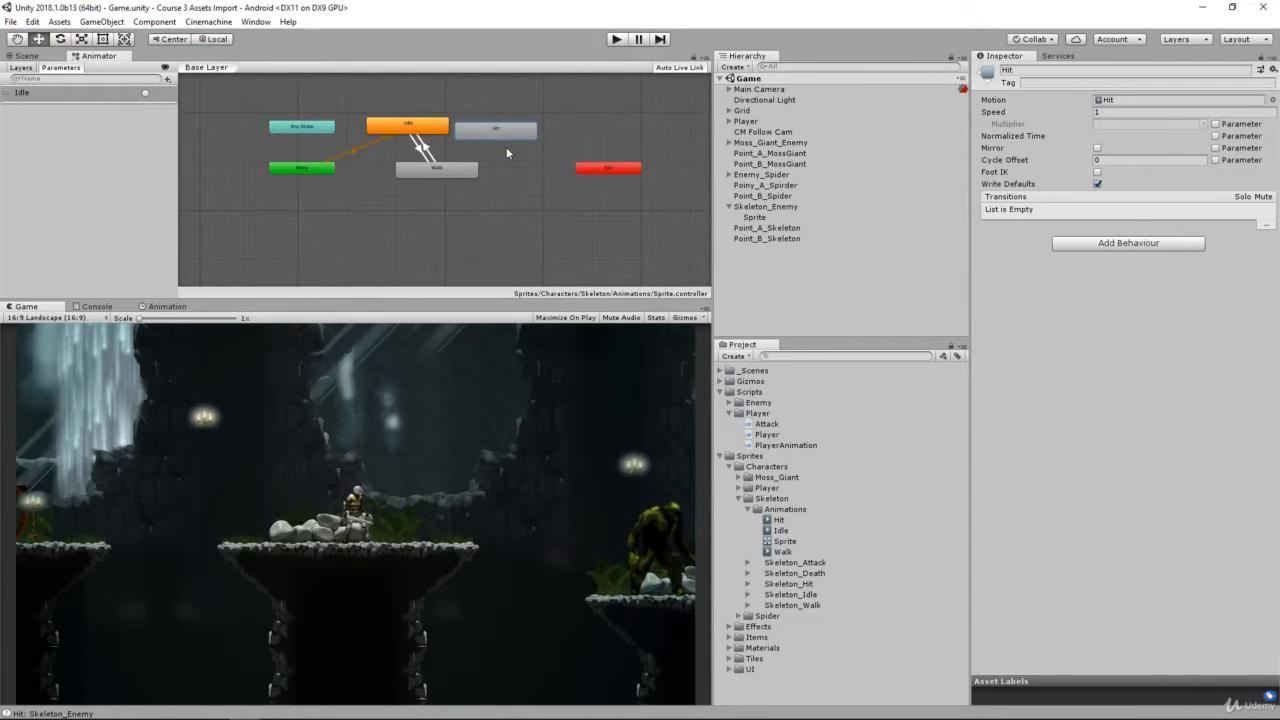
# Reposition the Hit state directly above Any State in the Animator graph
pyautogui.moveTo(513, 144); pyautogui.dragTo(299, 86)
pyautogui.scroll(3, 299, 114)
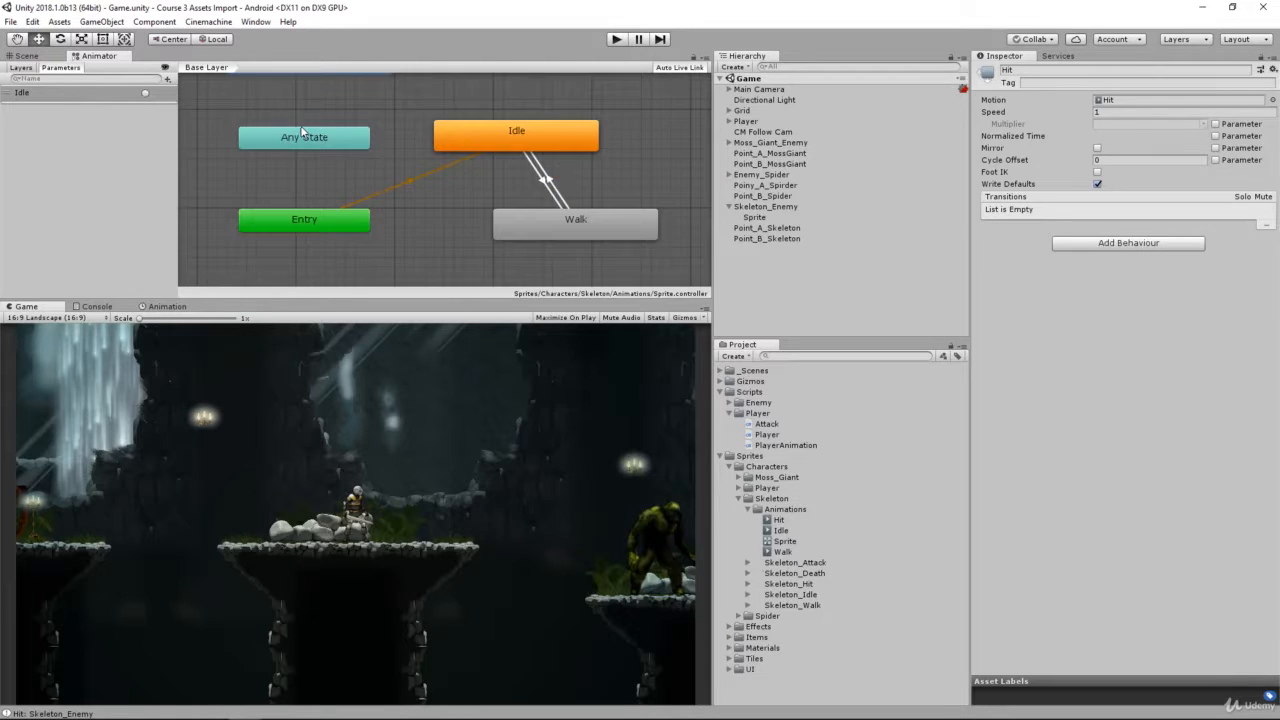
pyautogui.scroll(-3, 299, 114)
pyautogui.click(302, 130)
pyautogui.click(295, 91)
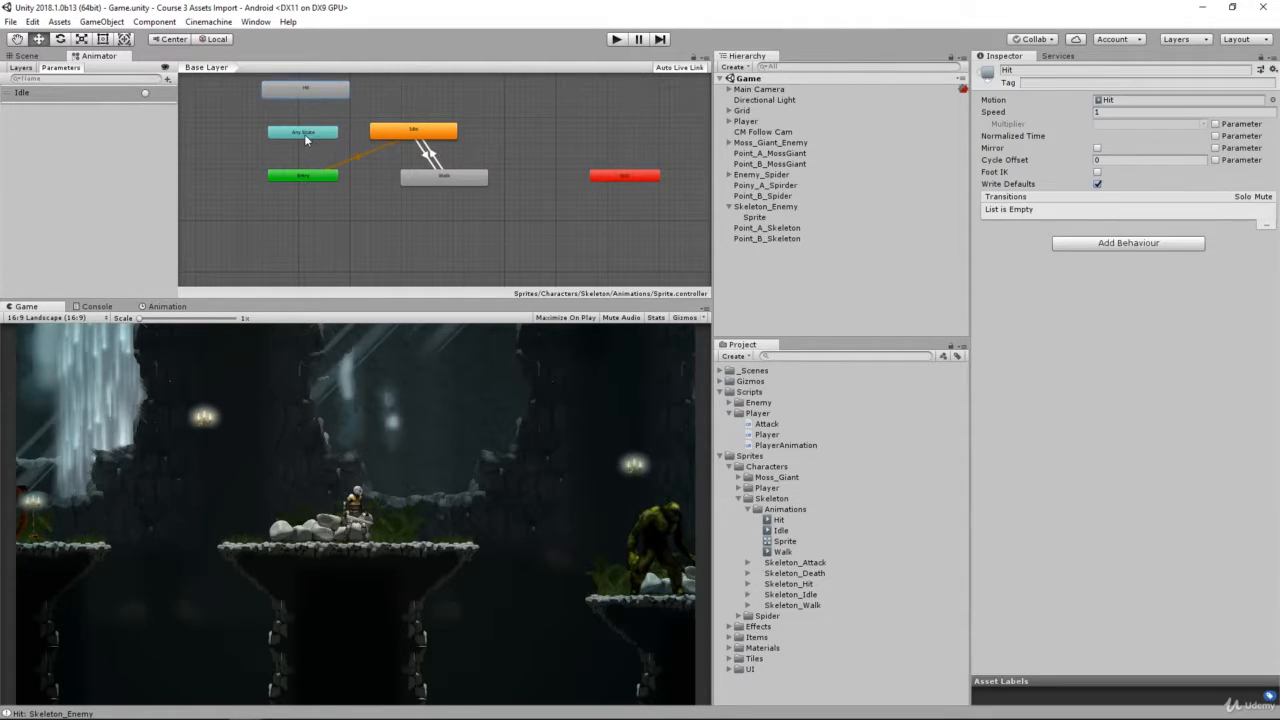
# Make a transition from Any State to Hit and select that transition
pyautogui.click(304, 134)
pyautogui.rightClick(305, 132)
pyautogui.click(360, 140)
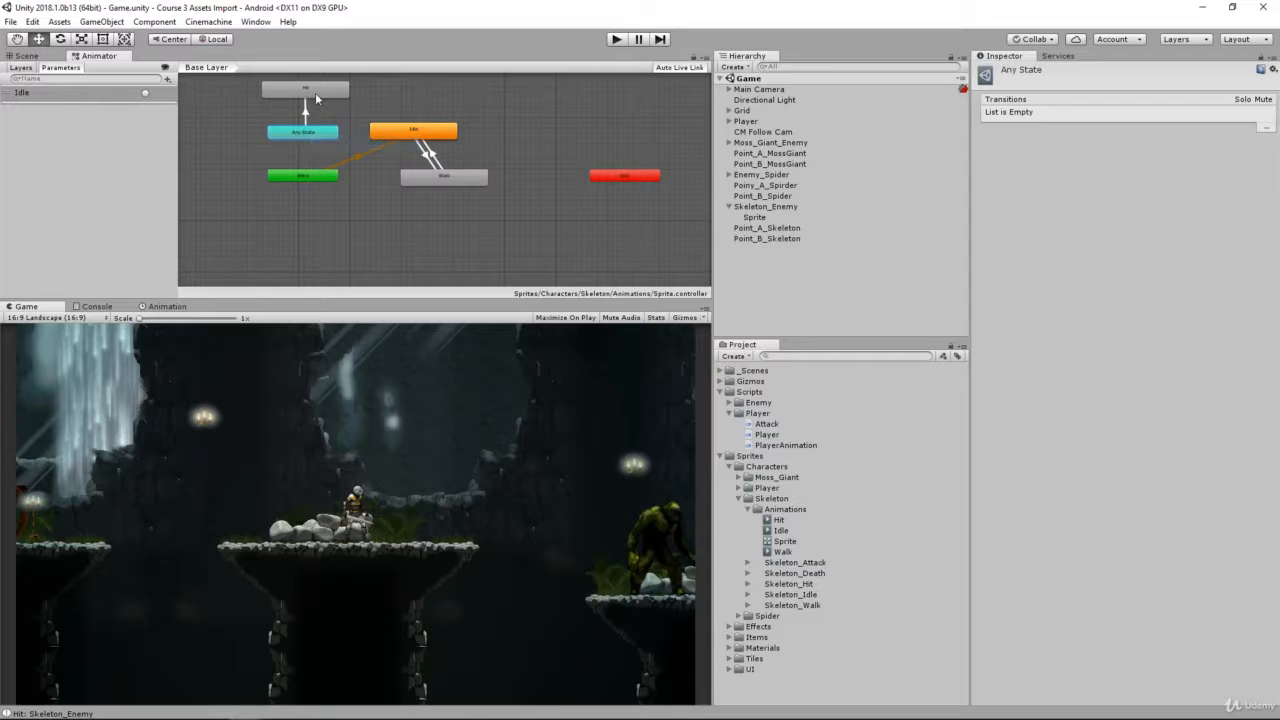
pyautogui.click(314, 92)
pyautogui.click(307, 110)
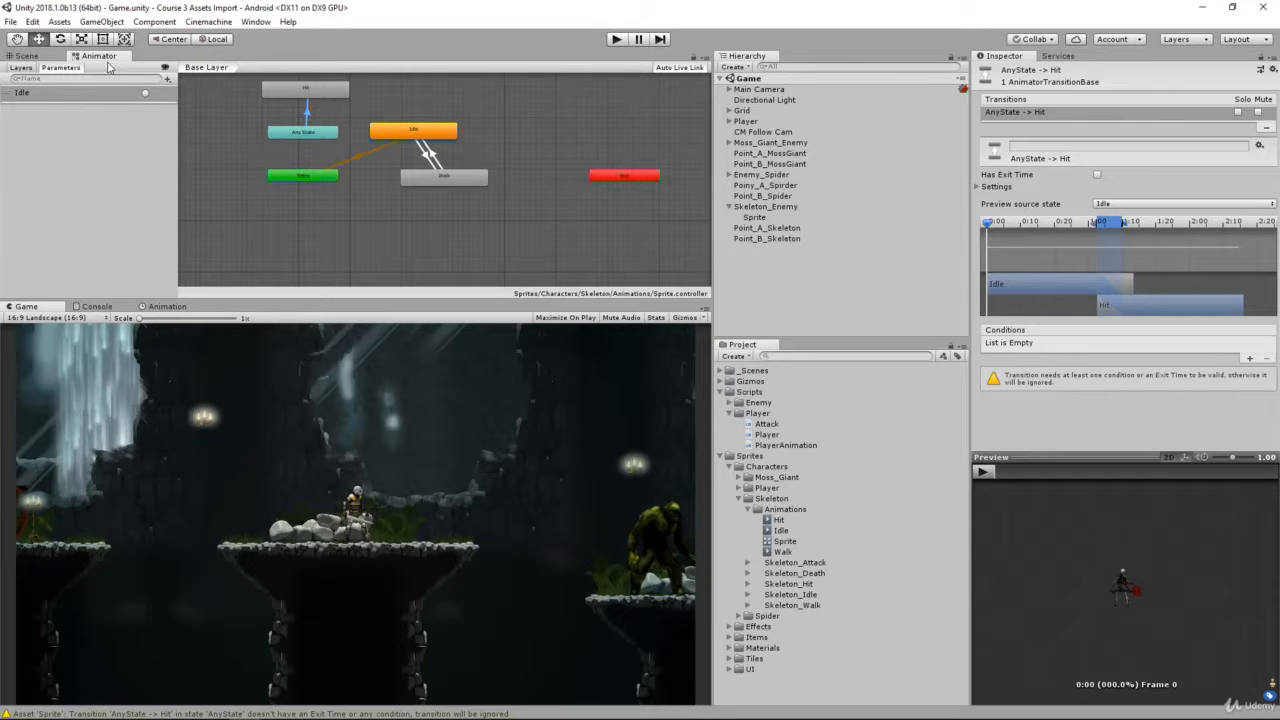
# Add a Trigger parameter named Hit to the Animator controller
pyautogui.click(168, 78)
pyautogui.click(196, 139)
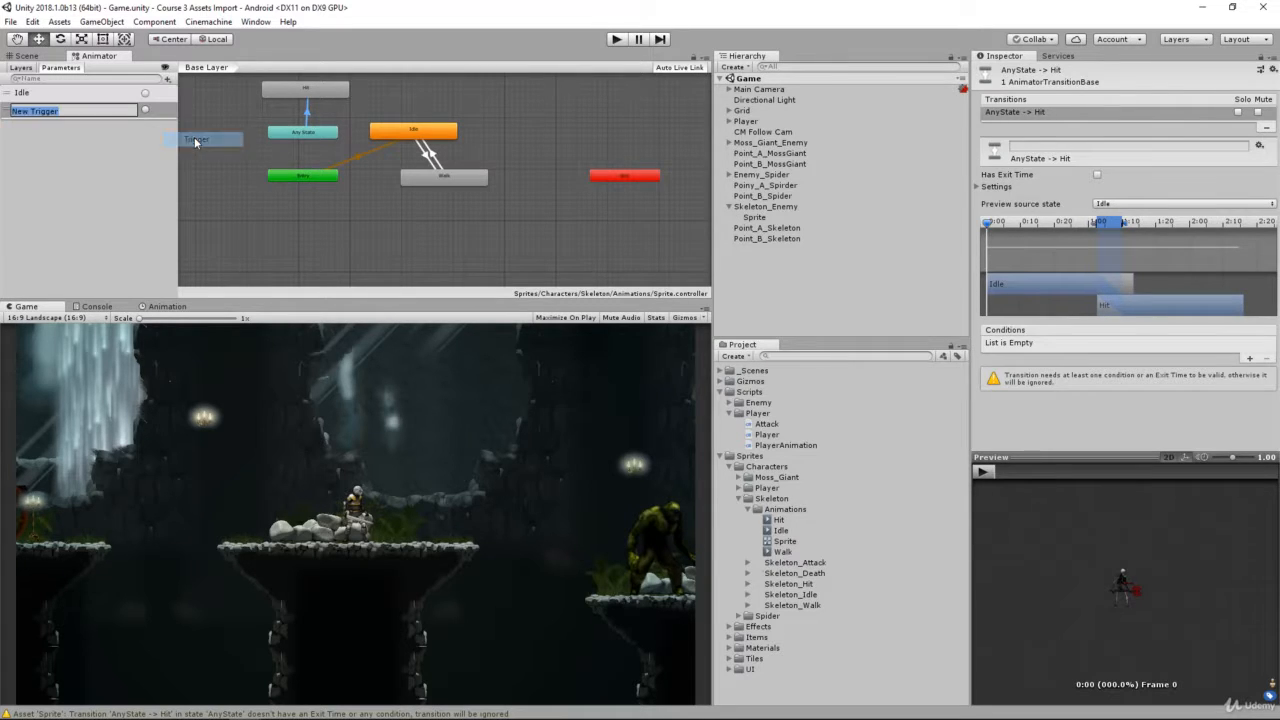
pyautogui.write('Hit')
pyautogui.press('Return')
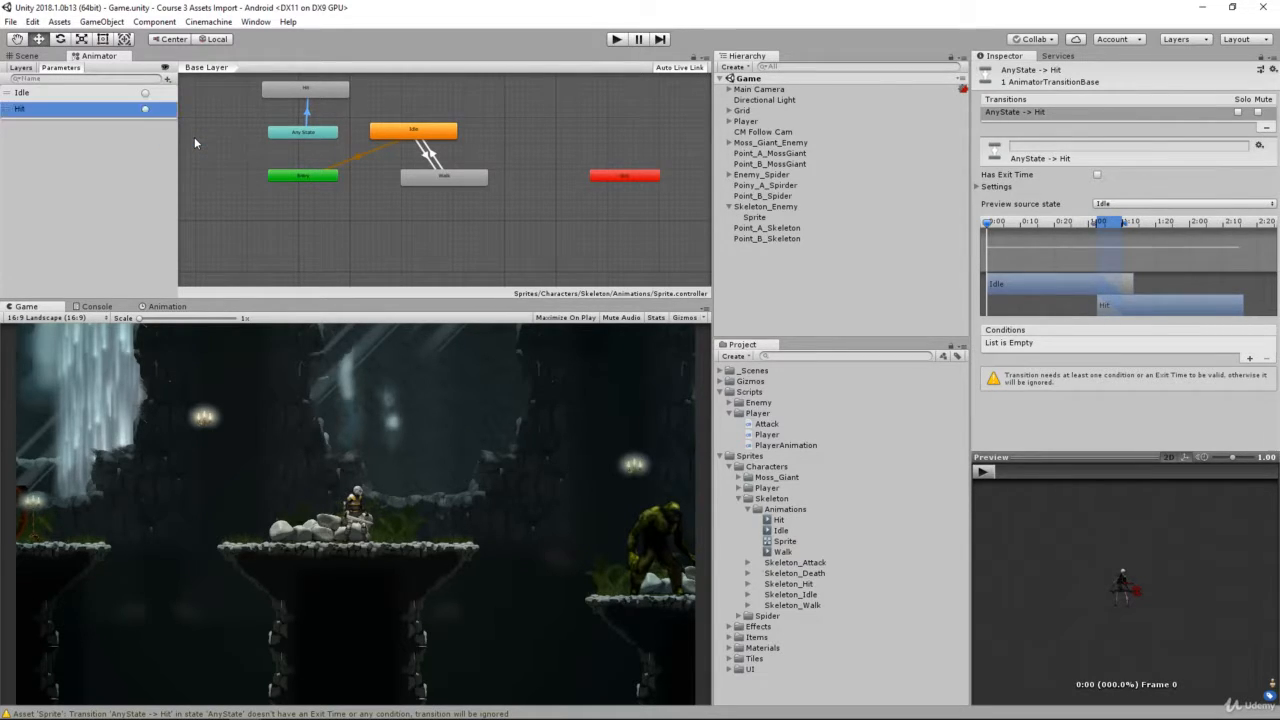
# Add the Hit trigger as the Any State to Hit transition's condition and set its transition duration to 0
pyautogui.click(1249, 358)
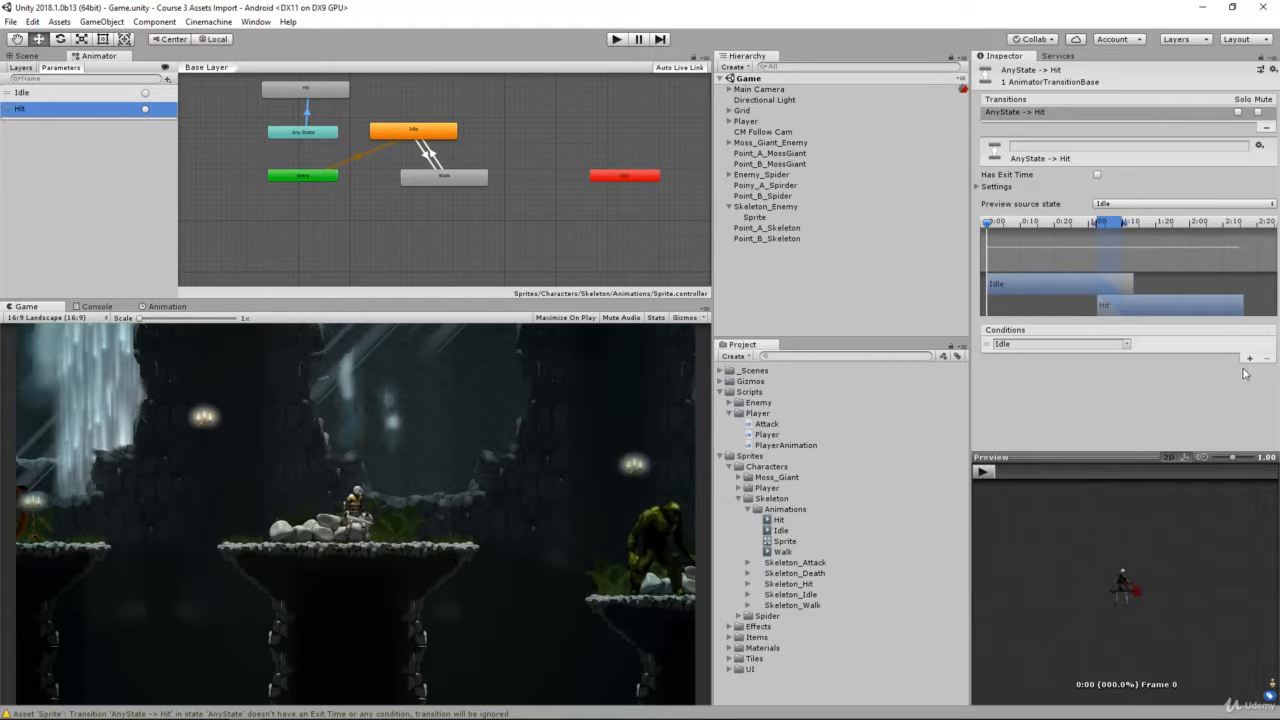
pyautogui.click(1126, 344)
pyautogui.click(1148, 376)
pyautogui.click(977, 189)
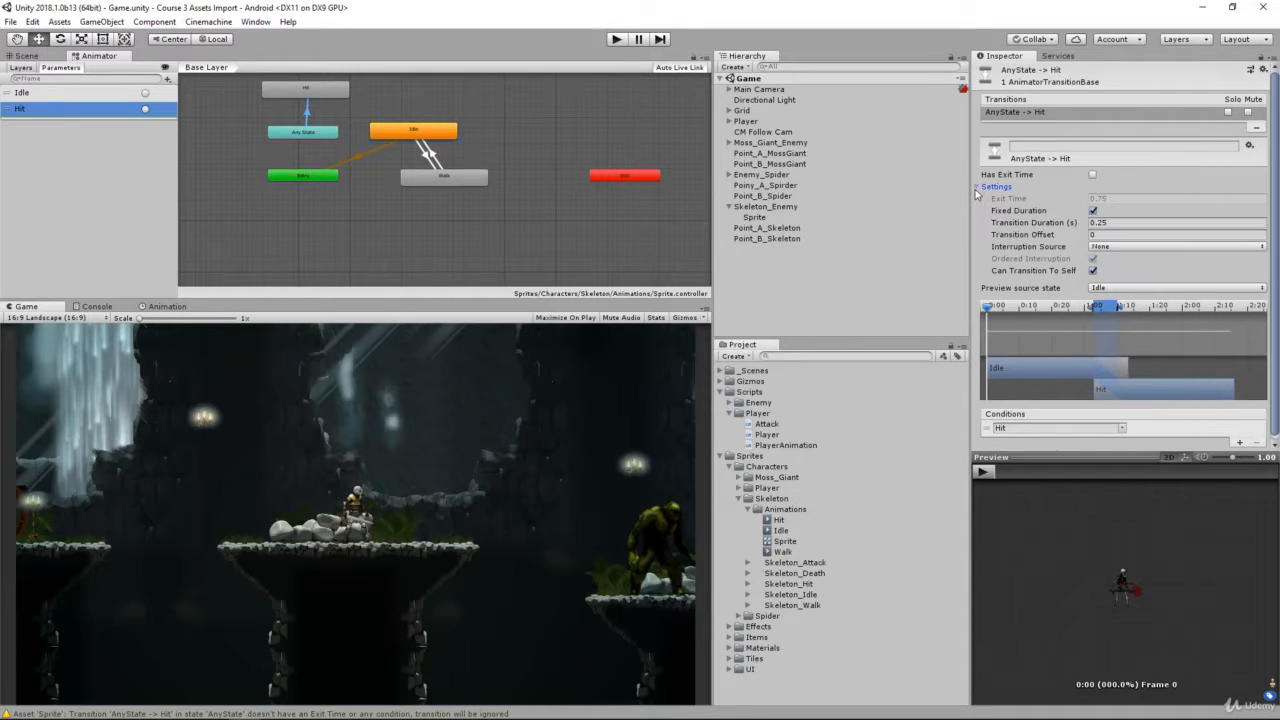
pyautogui.click(1103, 224)
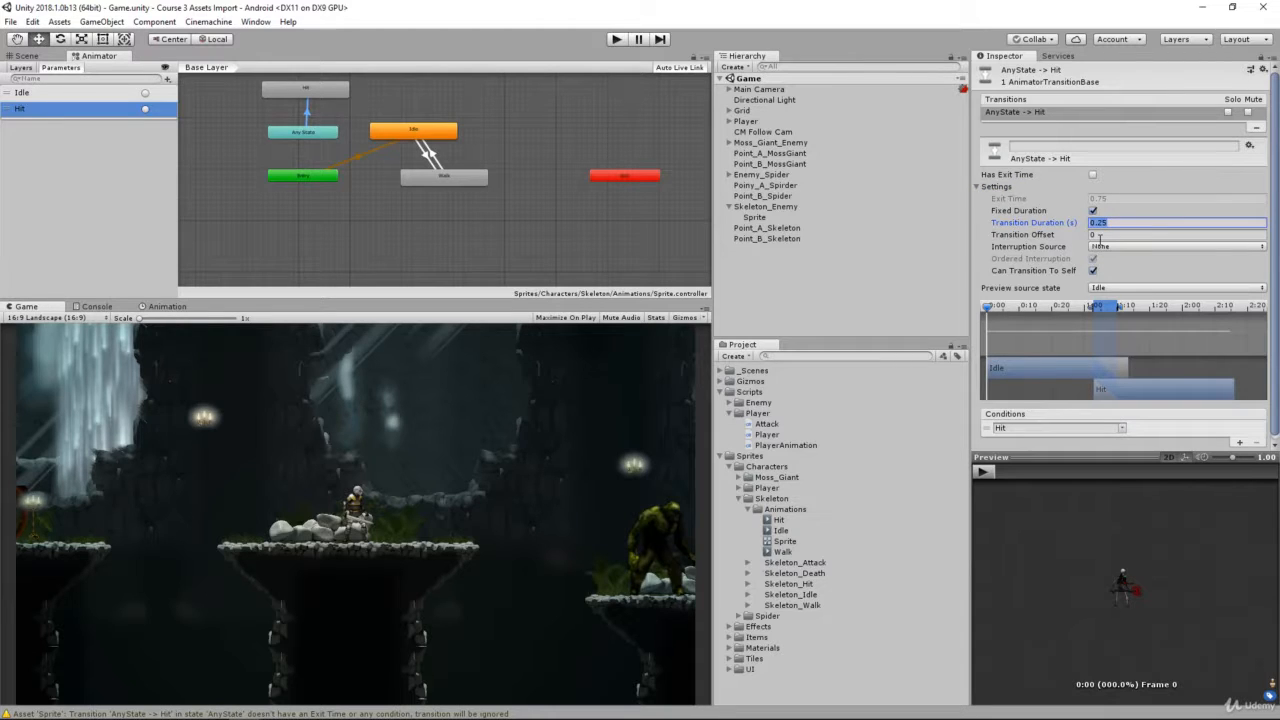
pyautogui.write('0')
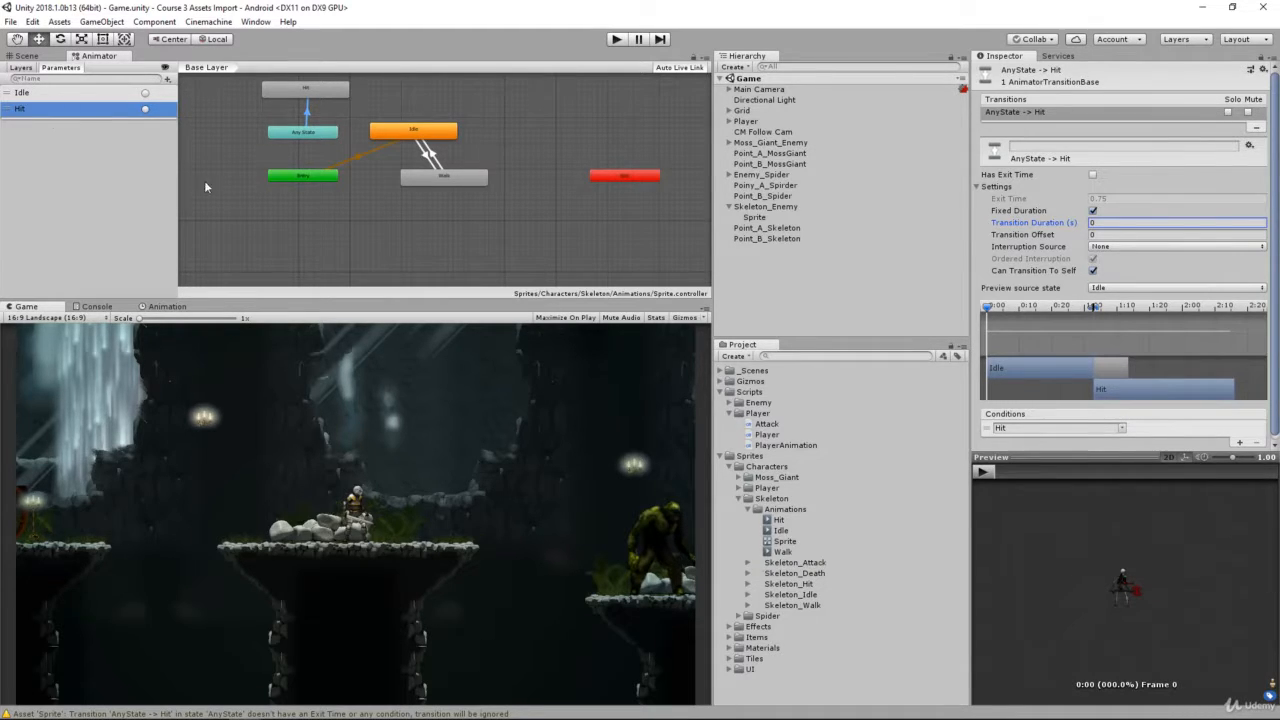
# Select the Attack script in the Player scripts folder
pyautogui.click(146, 111)
pyautogui.click(767, 425)
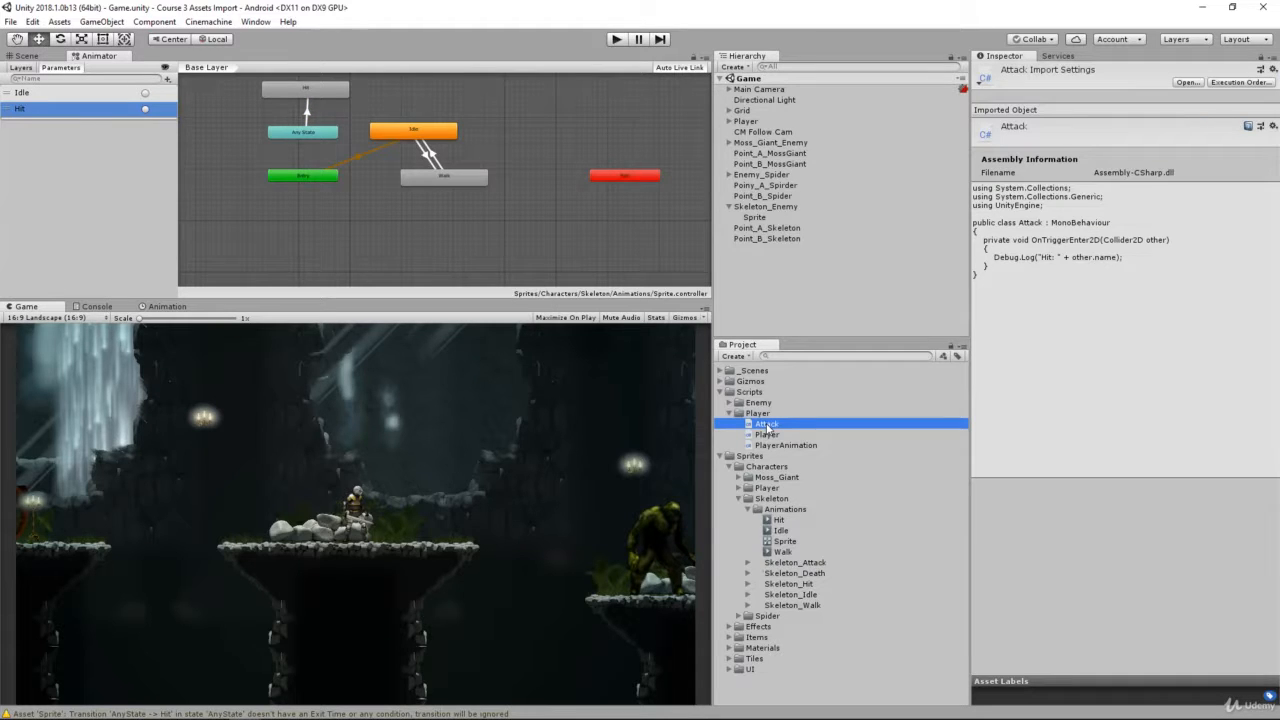